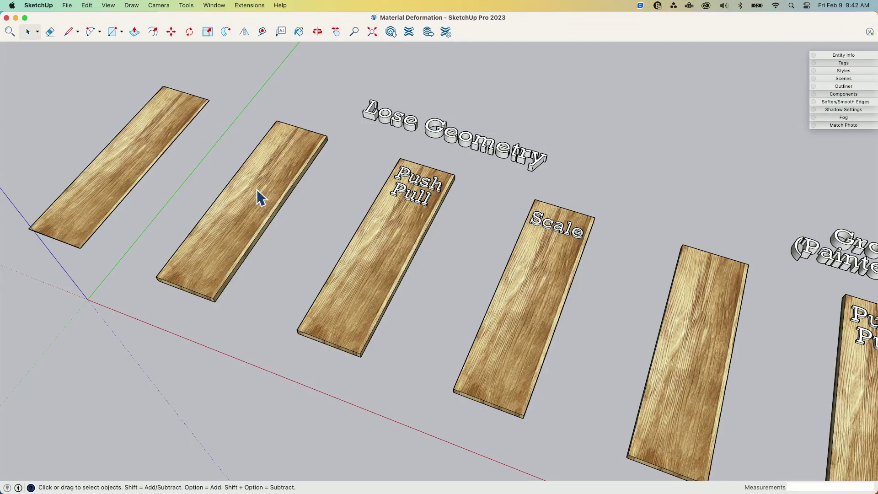
Examine the painted boards across the loose geometry, painted-face group and painted-container group sets
middle_drag(219, 186, 280, 181)
scroll(220, 187, up, 5)
middle_drag(280, 96, 312, 308)
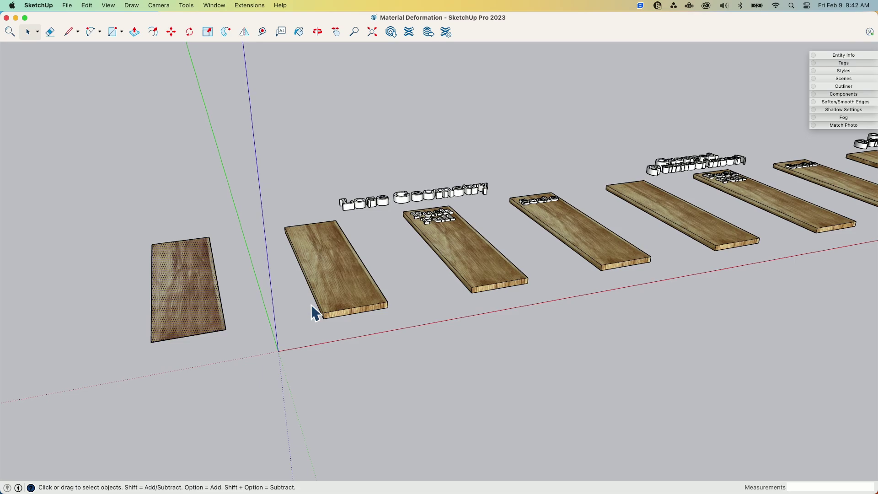
scroll(337, 251, up, 5)
middle_drag(337, 251, 425, 188)
scroll(425, 188, down, 6)
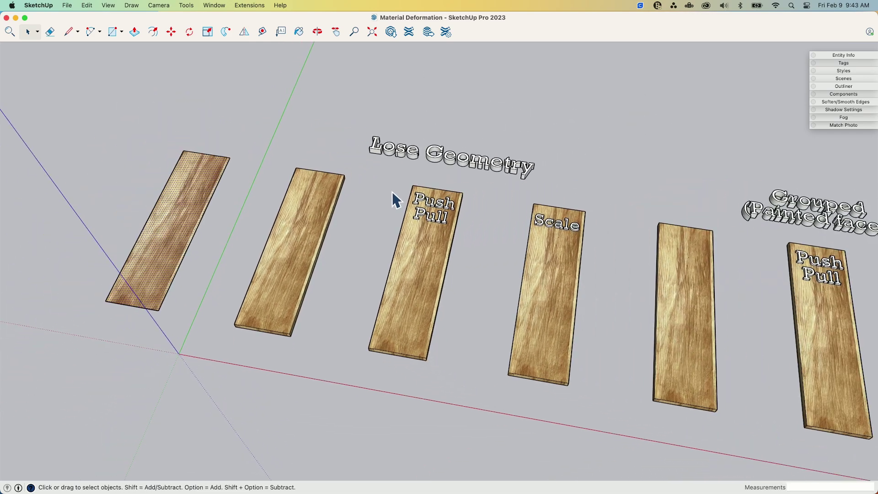
shift+middle_drag(676, 279, 622, 205)
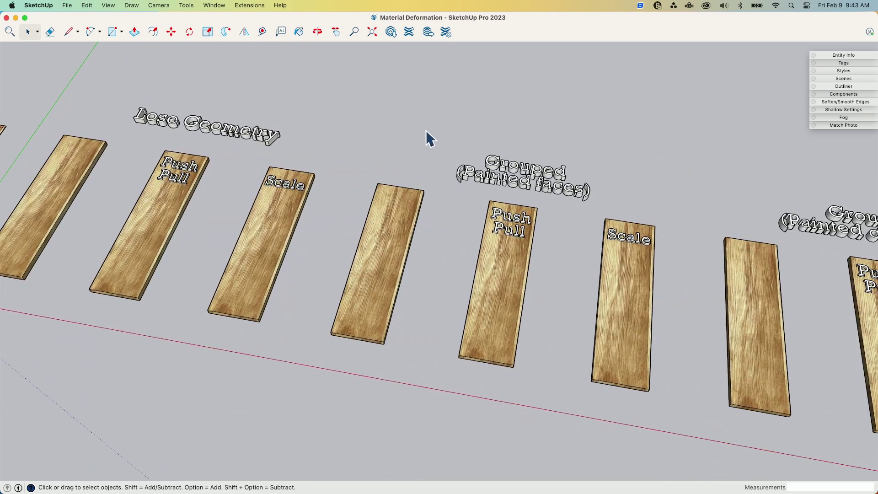
shift+middle_drag(438, 349, 451, 267)
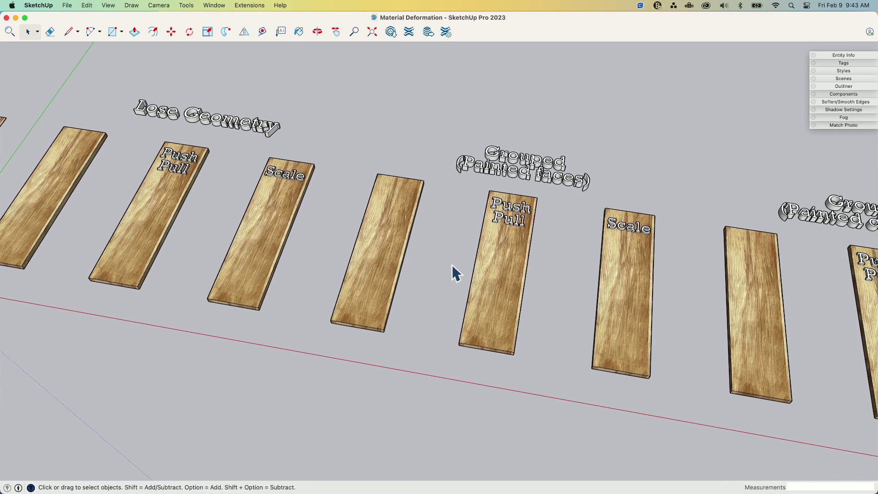
mouse_move(506, 298)
shift+middle_down()
mouse_move(563, 300)
mouse_move(569, 288)
shift+middle_up()
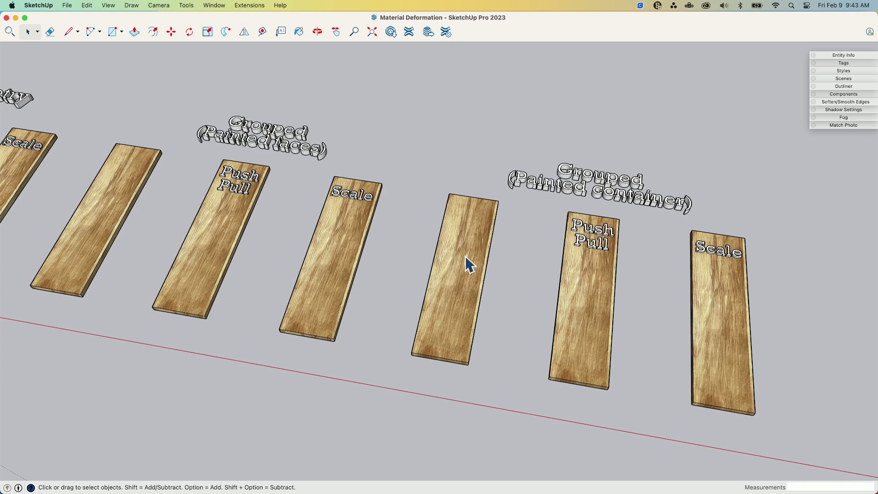
middle_drag(679, 433, 828, 289)
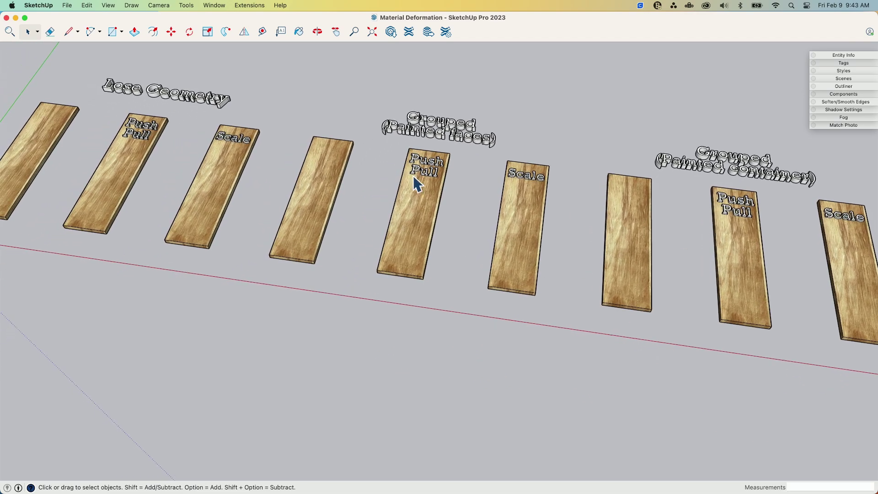
Examine the loose geometry boards up close, selecting the top face of the unlabelled thick board to check its painted material
scroll(230, 177, up, 8)
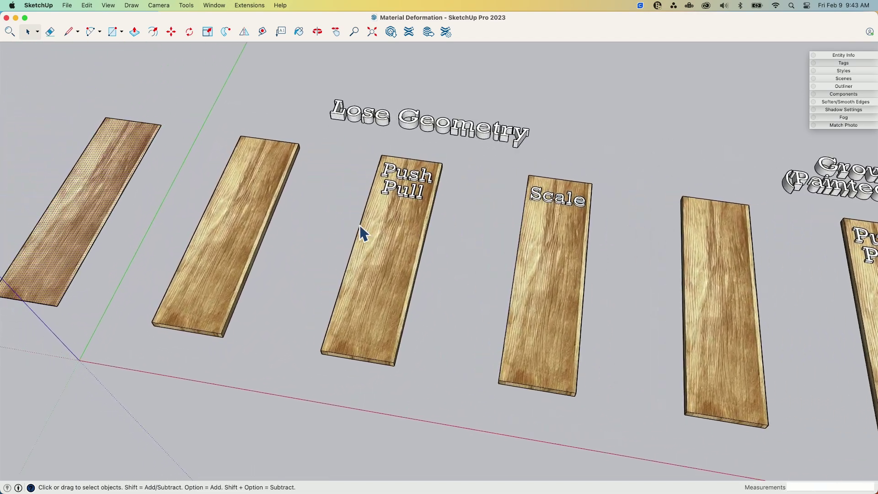
scroll(335, 231, down, 3)
scroll(335, 231, up, 6)
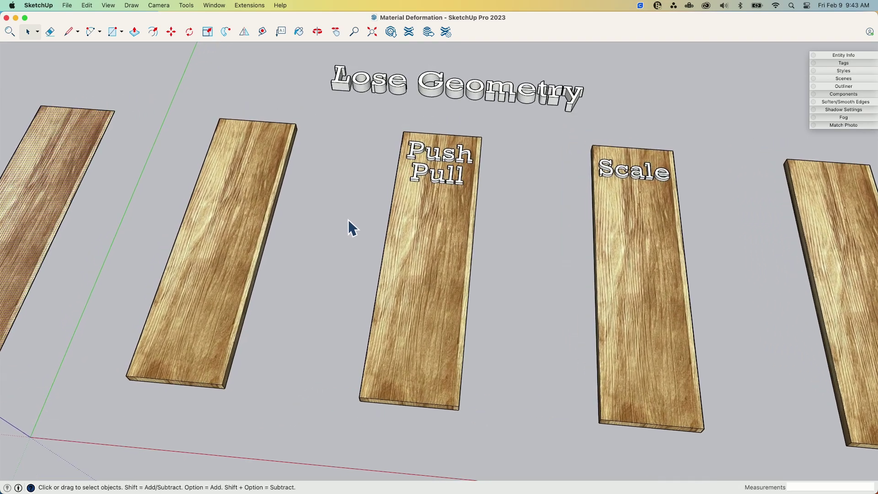
scroll(350, 211, down, 2)
click(261, 266)
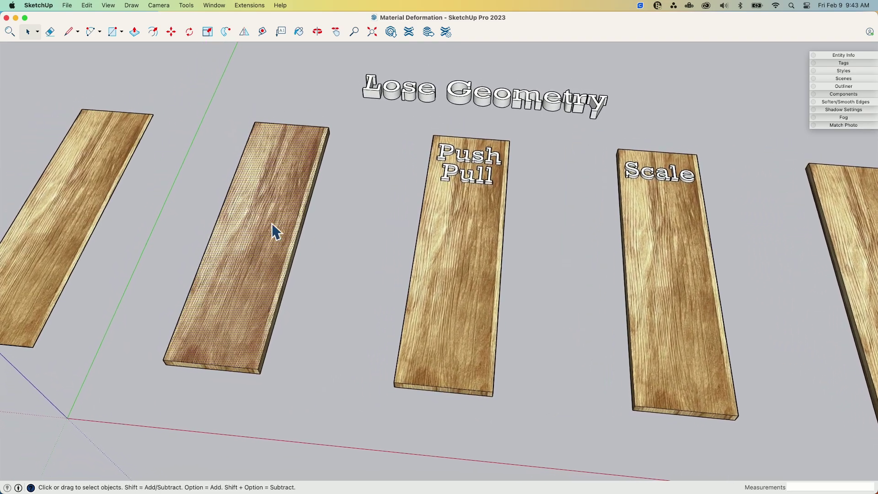
middle_drag(253, 240, 267, 228)
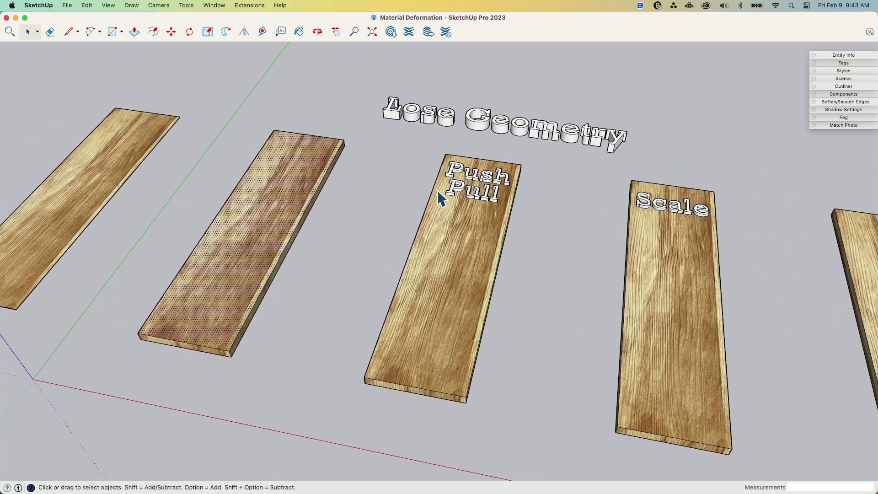
middle_drag(296, 126, 446, 251)
click(365, 228)
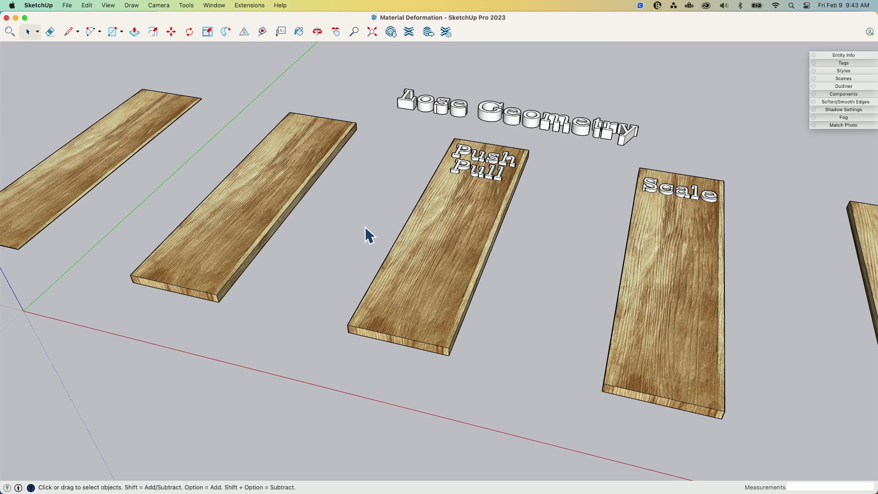
Extend the loose Push Pull board about 6' 7" from its front end face with Push/Pull
key(p)
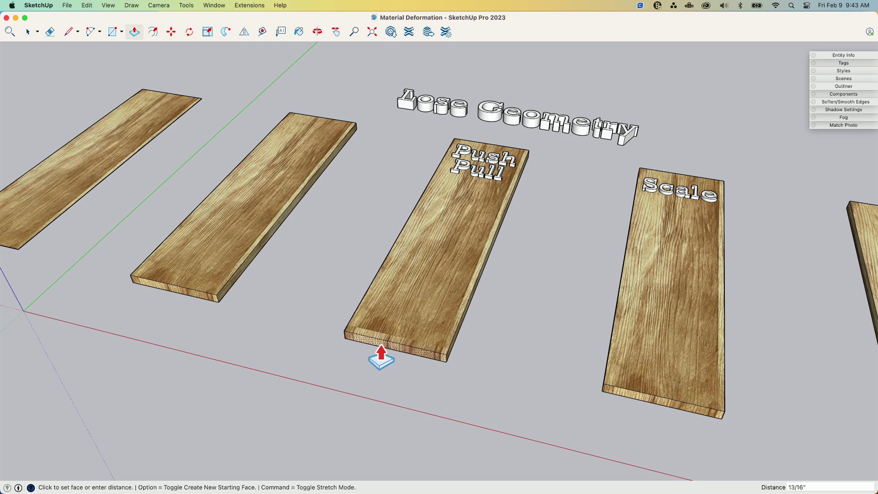
middle_drag(381, 346, 173, 358)
click(173, 358)
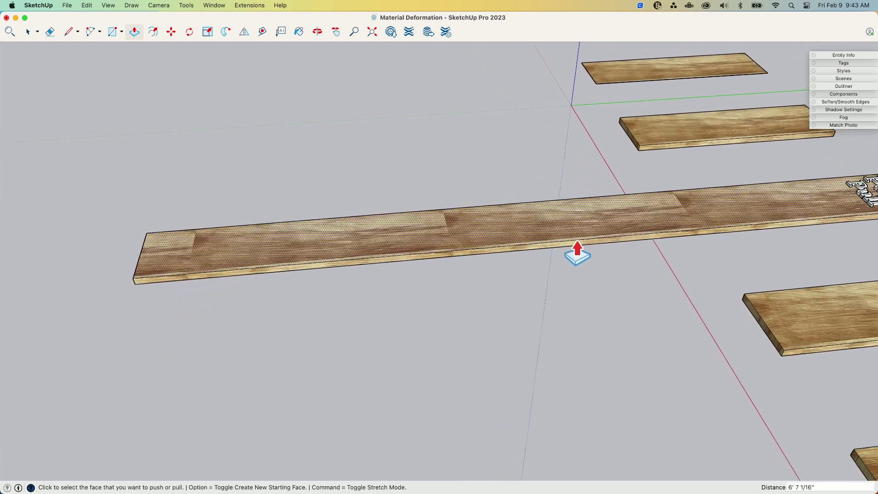
middle_drag(577, 242, 658, 169)
middle_drag(419, 212, 531, 311)
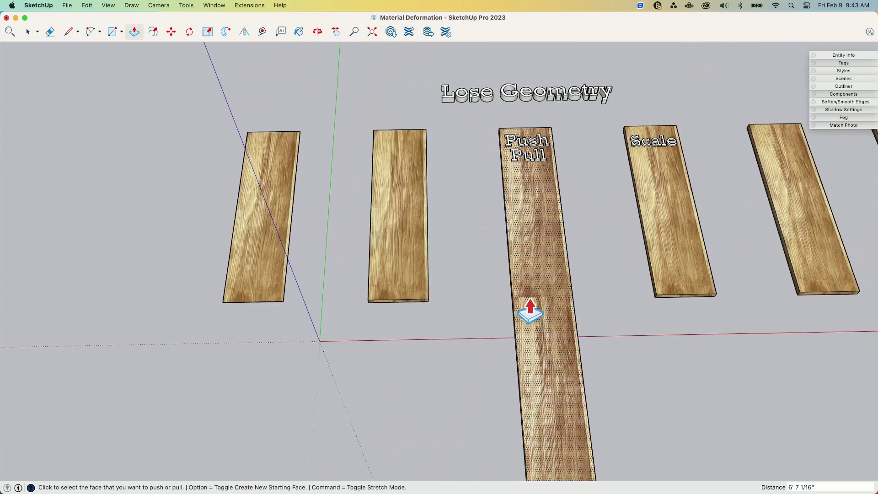
middle_drag(424, 311, 337, 297)
key(space)
Select the loose Scale board without its text label and scale it lengthwise along the green axis by about 2.34
middle_drag(457, 274, 543, 59)
drag(634, 259, 631, 256)
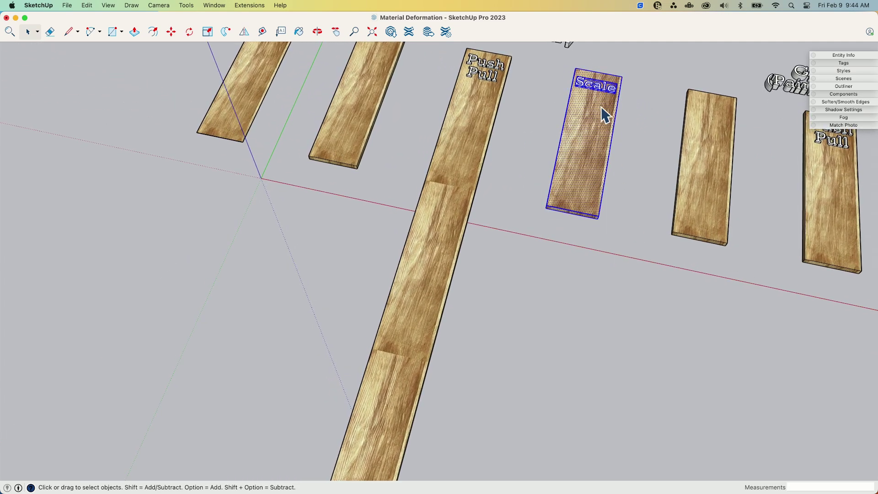
shift+click(591, 85)
middle_drag(604, 230, 564, 229)
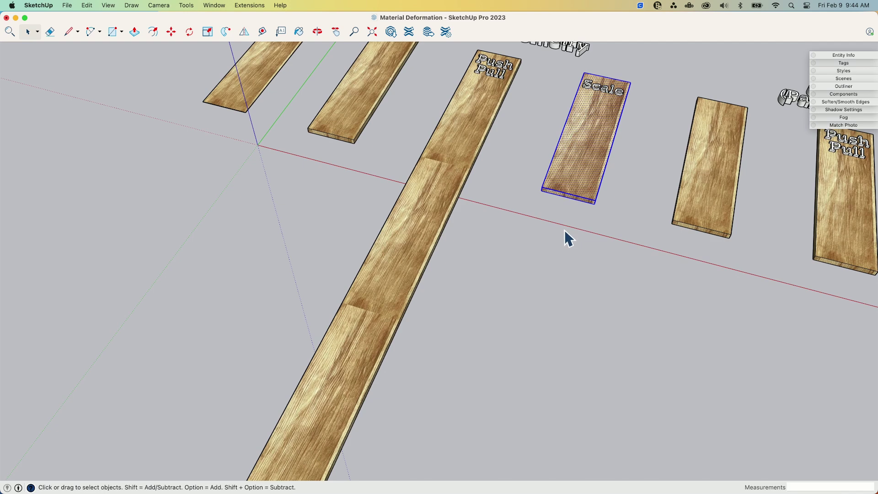
key(s)
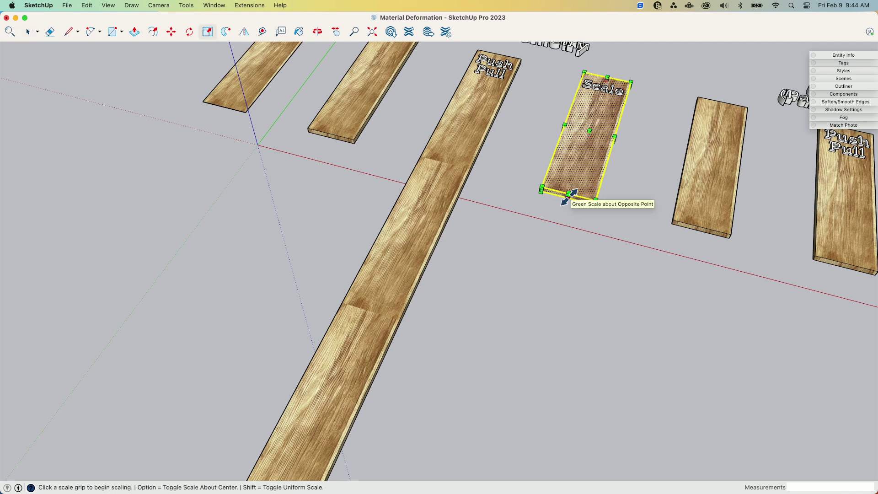
middle_drag(587, 249, 557, 171)
click(567, 128)
scroll(556, 173, down, 5)
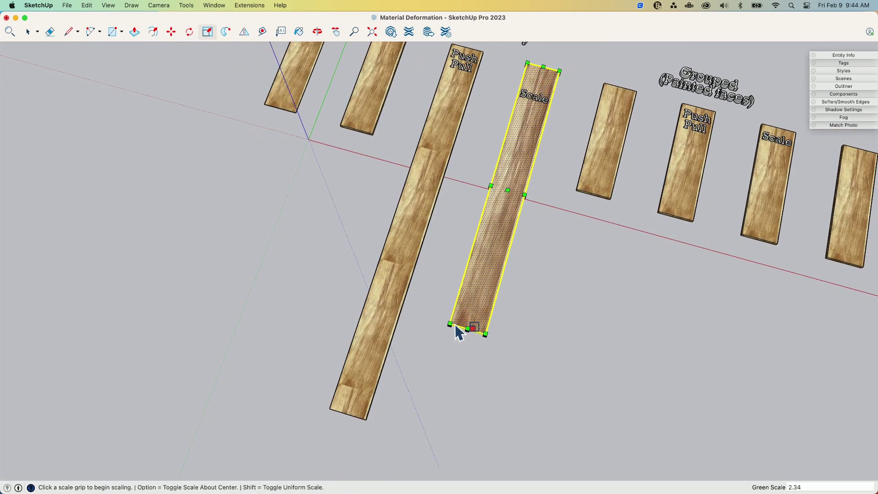
mouse_move(455, 324)
middle_down()
mouse_move(561, 220)
mouse_move(565, 192)
mouse_move(323, 171)
middle_up()
scroll(564, 206, up, 2)
key(space)
click(565, 193)
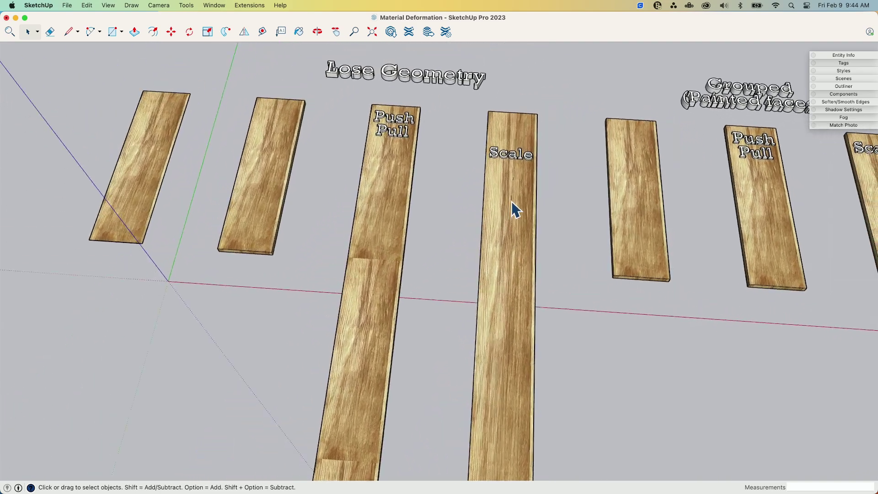
Compare the wood grain on the scaled loose board with the push-pulled board and the original boards
scroll(492, 269, up, 5)
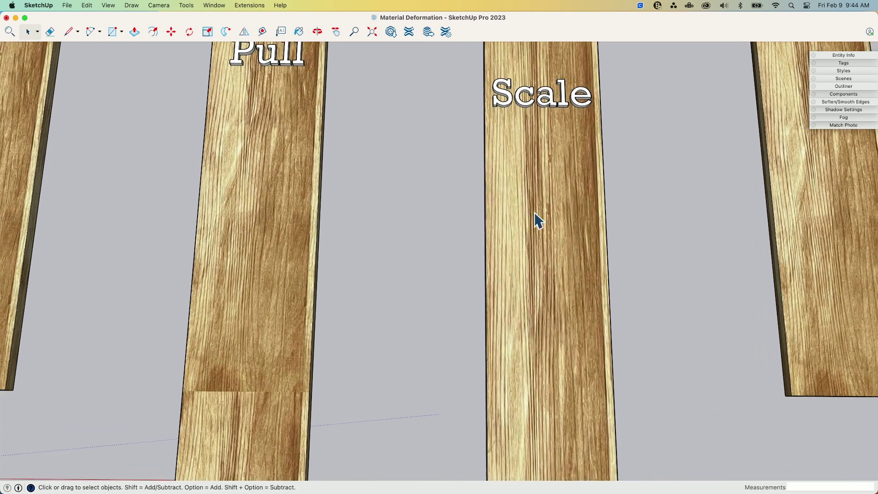
scroll(533, 198, up, 8)
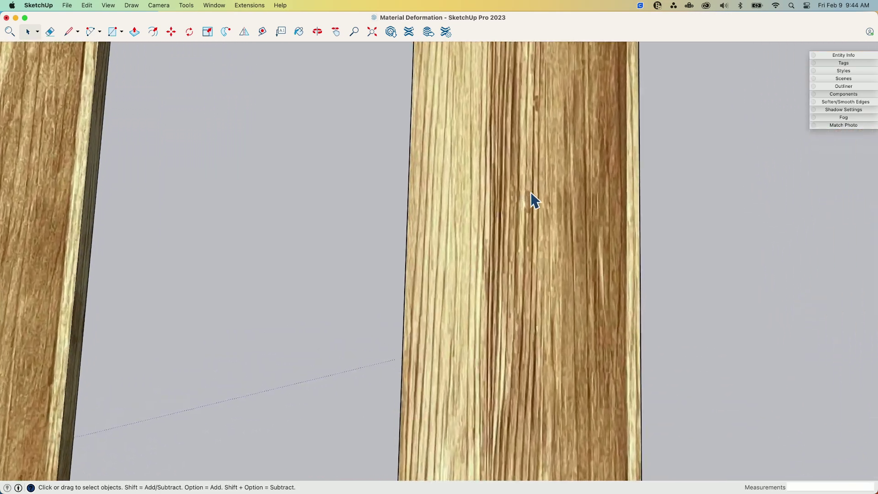
scroll(525, 248, down, 6)
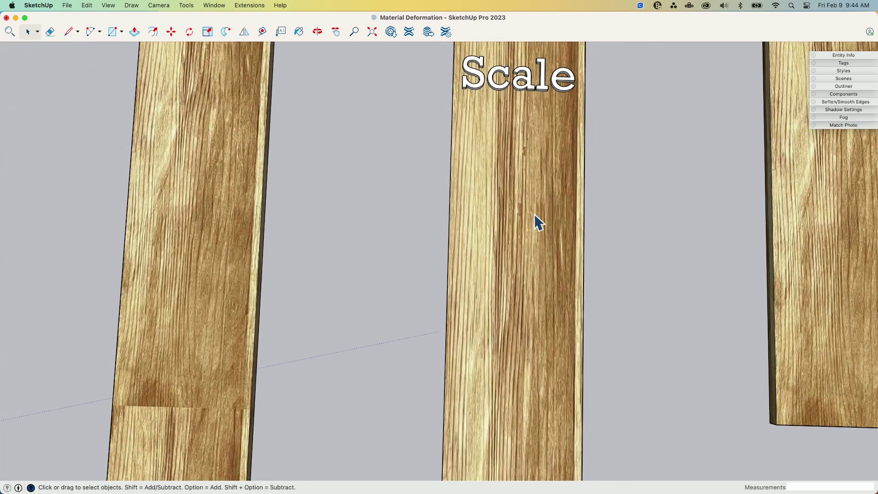
scroll(406, 227, down, 5)
scroll(240, 227, down, 5)
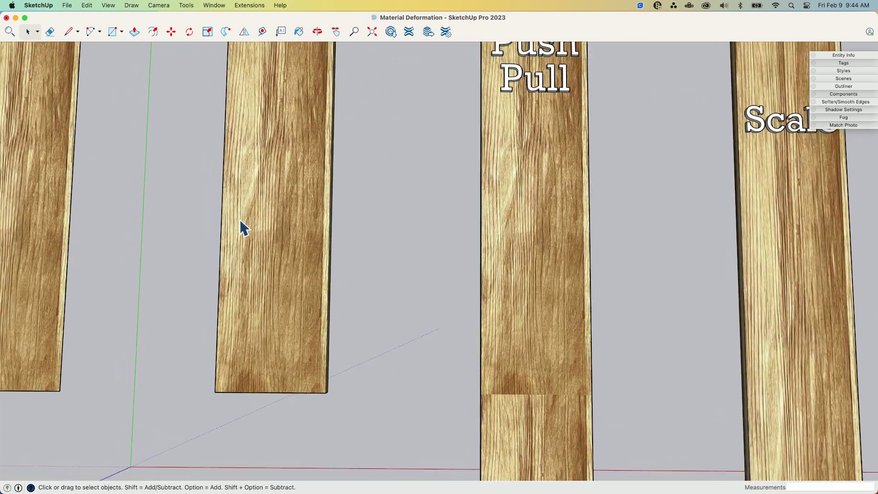
scroll(372, 184, down, 5)
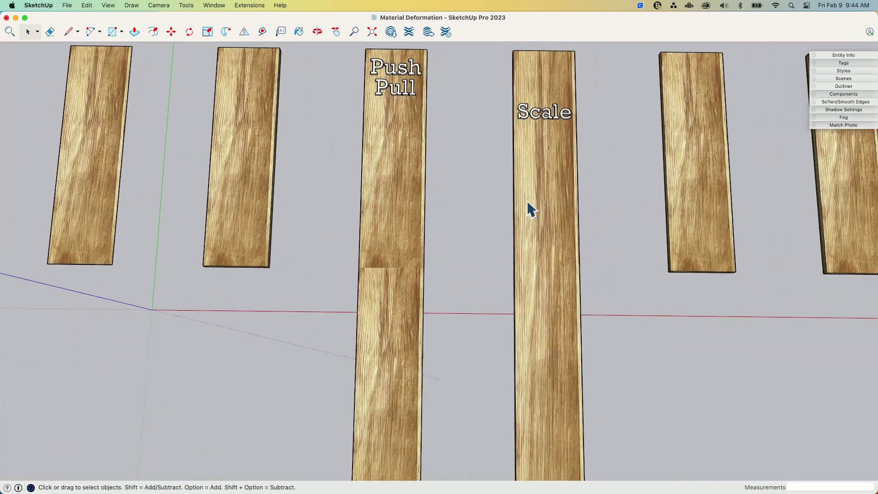
mouse_move(525, 201)
middle_down()
mouse_move(541, 140)
mouse_move(515, 163)
mouse_move(523, 183)
mouse_move(507, 187)
mouse_move(524, 199)
mouse_move(527, 172)
mouse_move(535, 186)
mouse_move(466, 152)
mouse_move(490, 211)
mouse_move(393, 126)
middle_up()
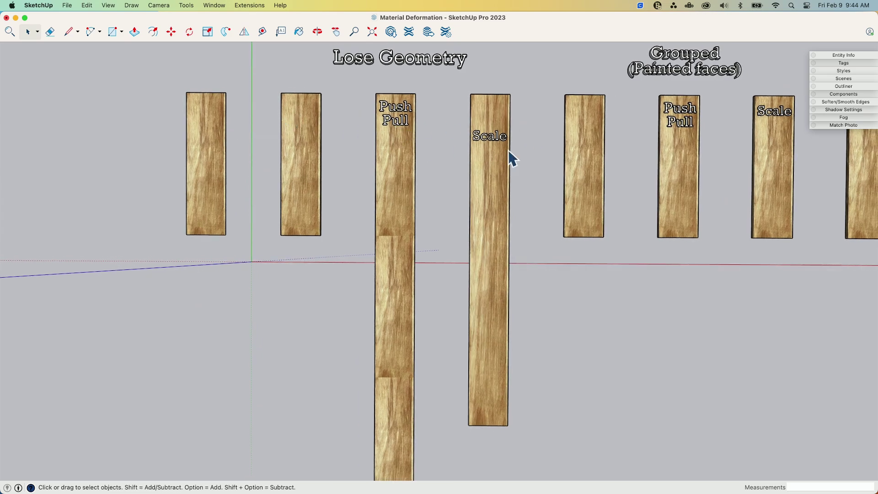
Examine the Grouped (Painted faces) boards, checking that they are groups and looking inside the Push Pull board's group
shift+scroll(500, 195, right, 10)
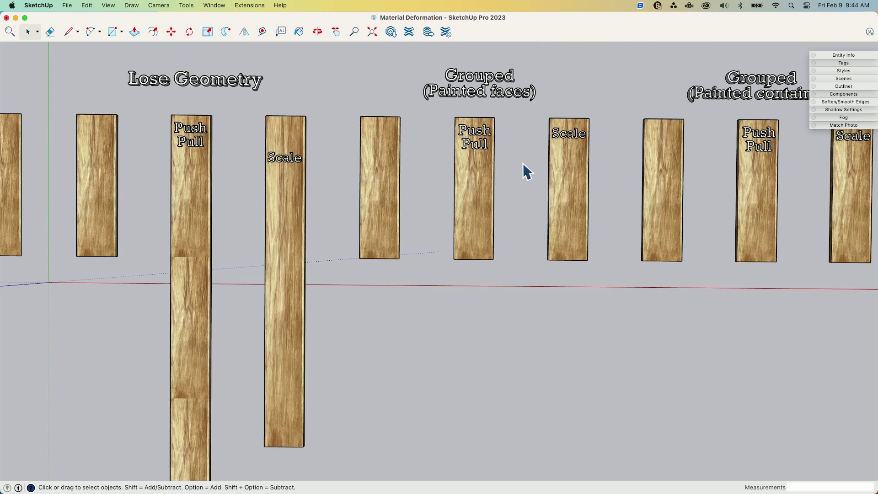
middle_drag(522, 163, 533, 166)
scroll(533, 166, up, 3)
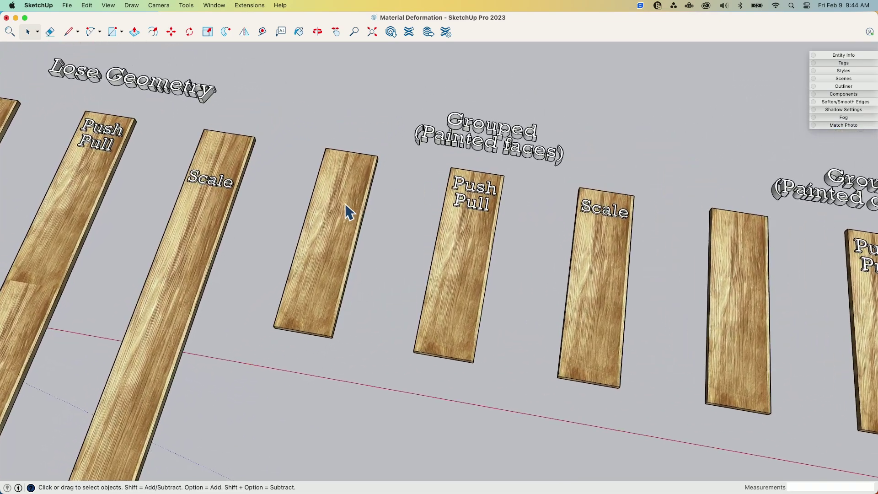
click(344, 204)
middle_drag(346, 212, 455, 226)
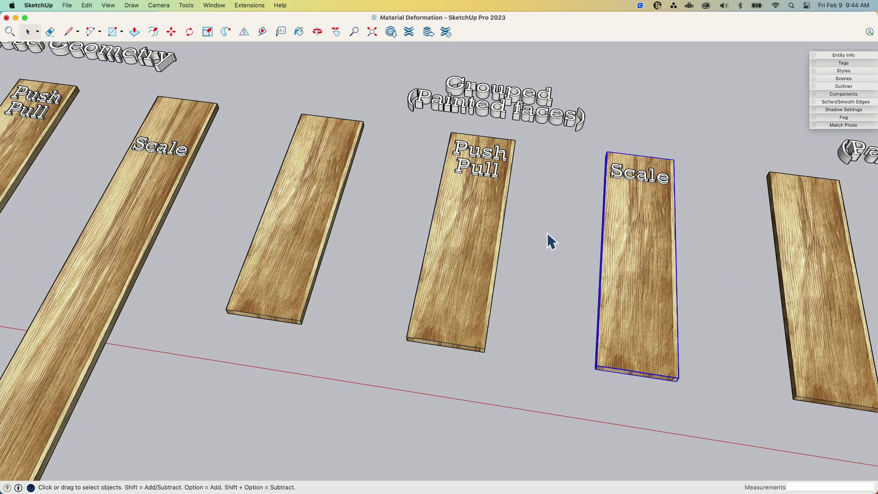
middle_drag(316, 211, 466, 200)
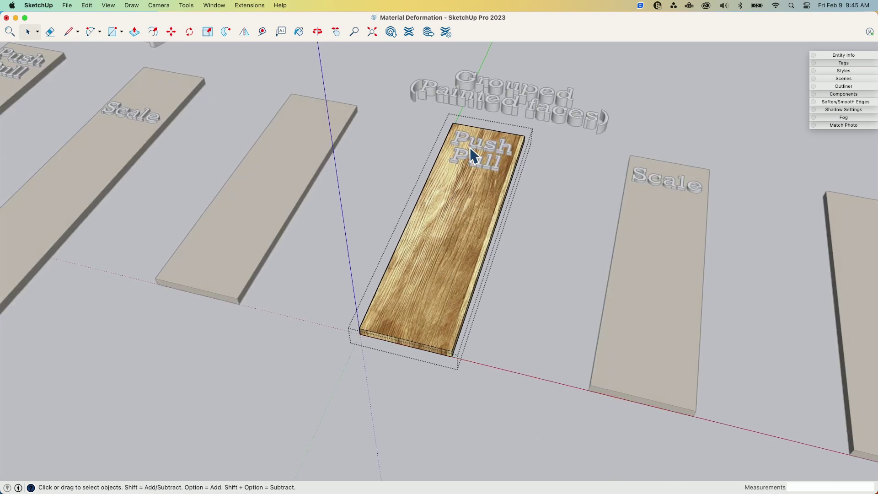
middle_drag(470, 147, 540, 204)
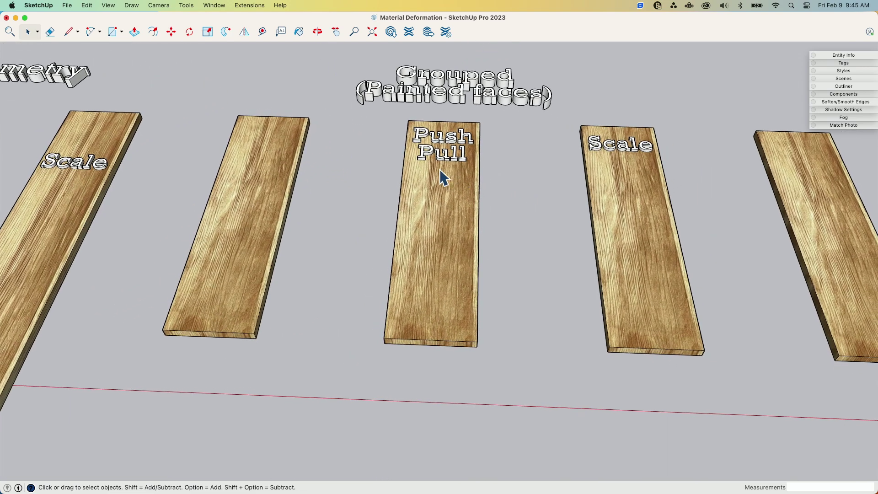
middle_drag(443, 176, 446, 242)
scroll(457, 216, up, 2)
key(space)
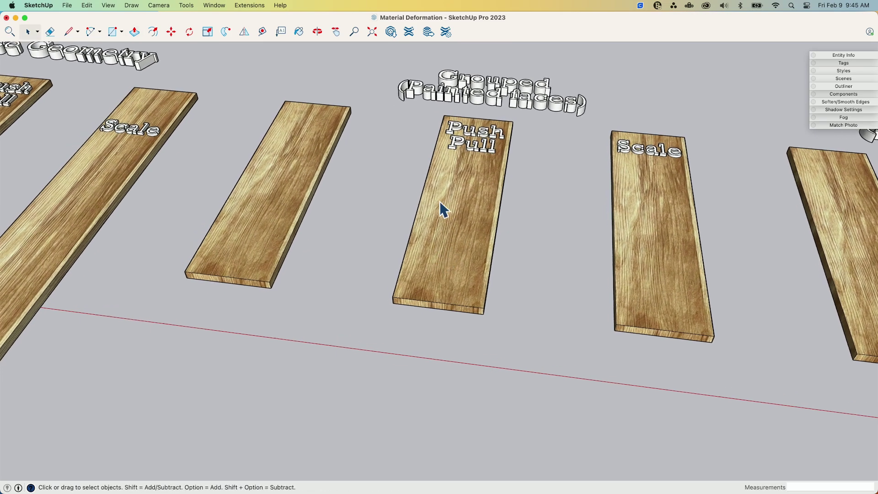
Open the painted-faces Push Pull group, extend the board from its front end face with Push/Pull, and close the group
double_click(443, 208)
key(p)
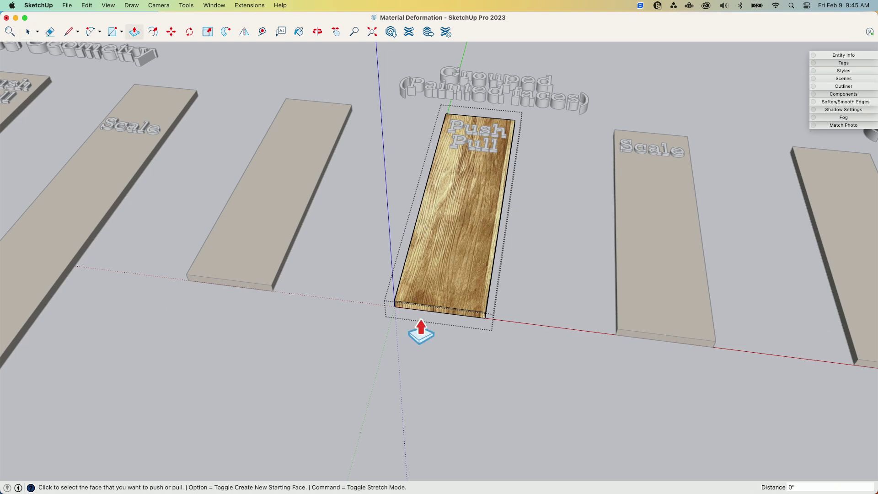
middle_drag(413, 361, 297, 336)
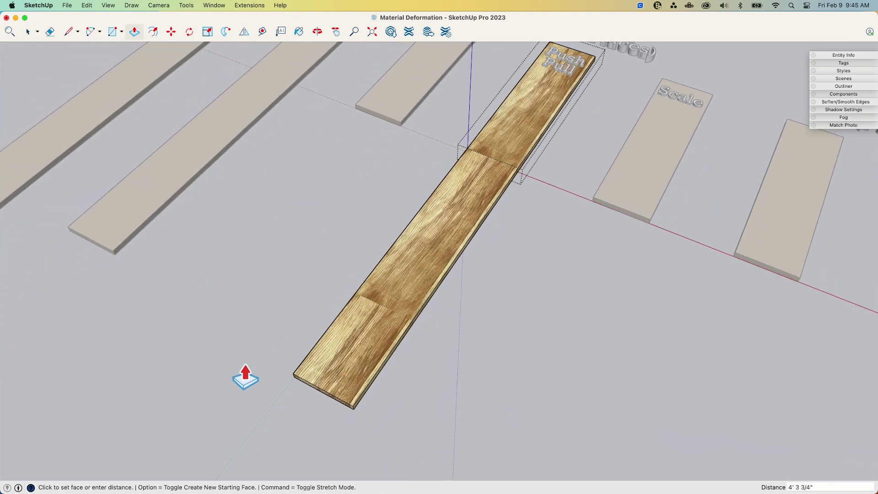
click(149, 438)
key(space)
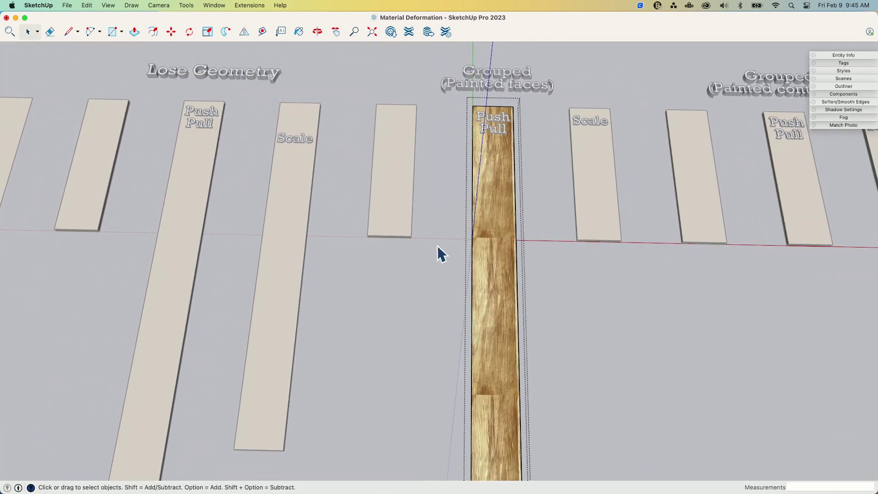
click(145, 243)
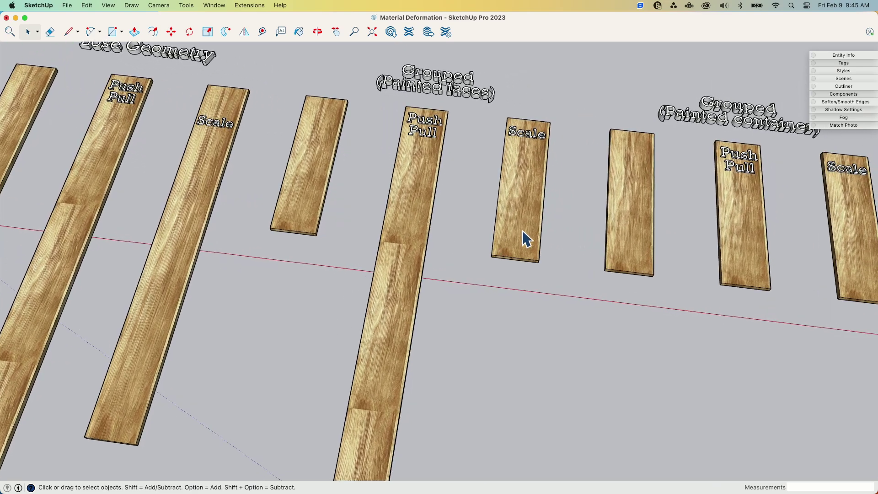
click(522, 232)
scroll(506, 231, up, 2)
double_click(506, 231)
drag(442, 100, 574, 313)
key(s)
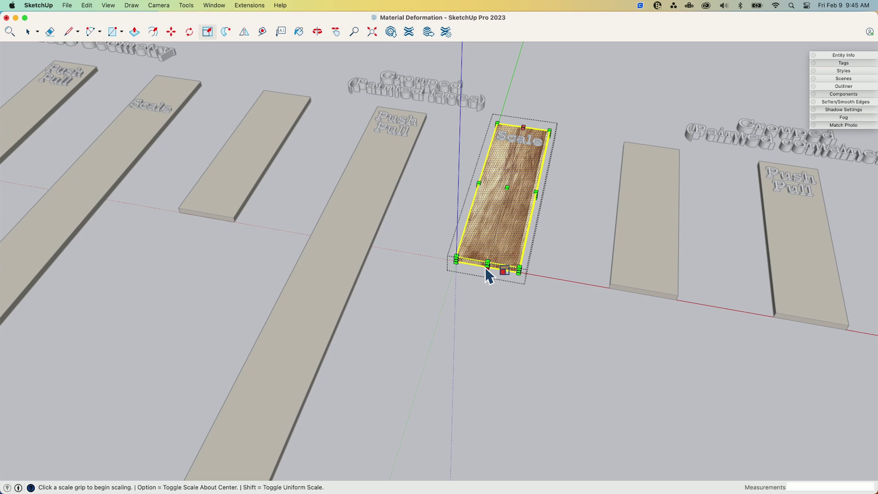
click(487, 263)
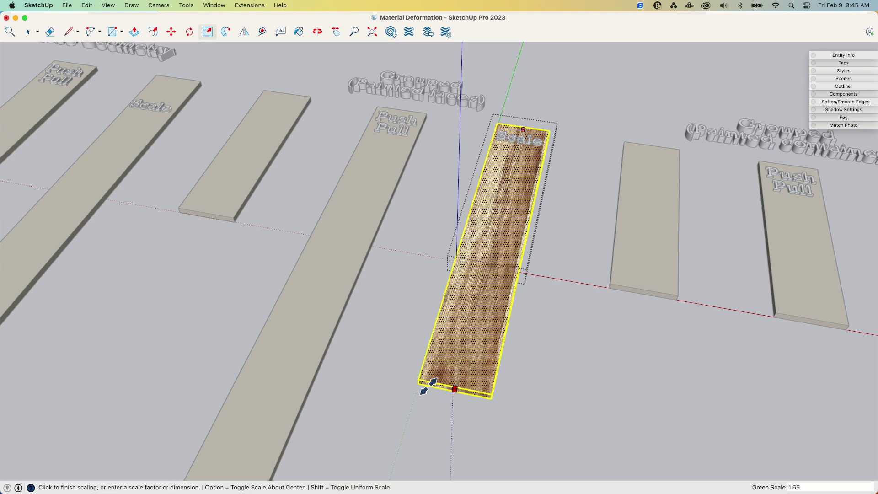
key(Escape)
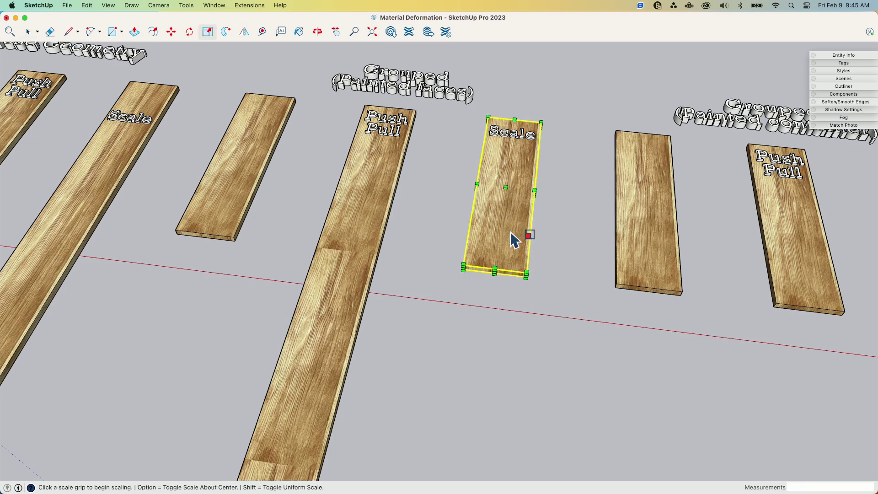
Scale the whole painted-faces Scale group lengthwise along the green axis by about 2.44 from its front end
click(495, 270)
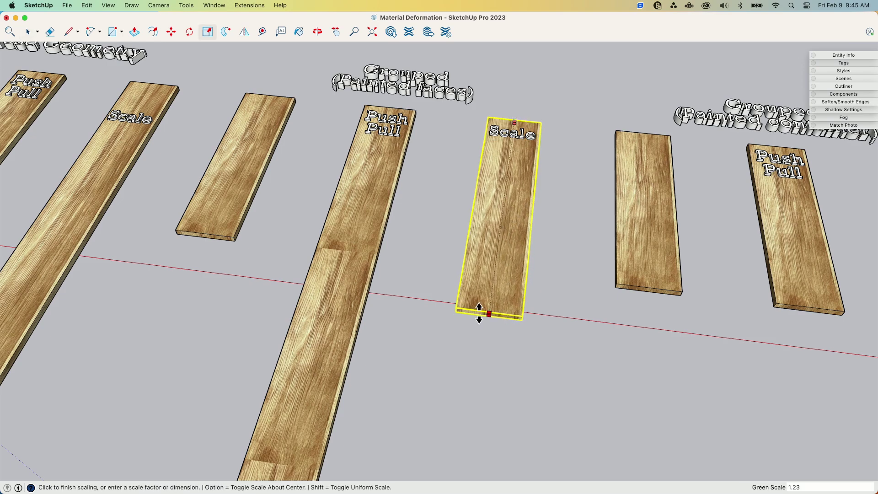
scroll(478, 308, down, 4)
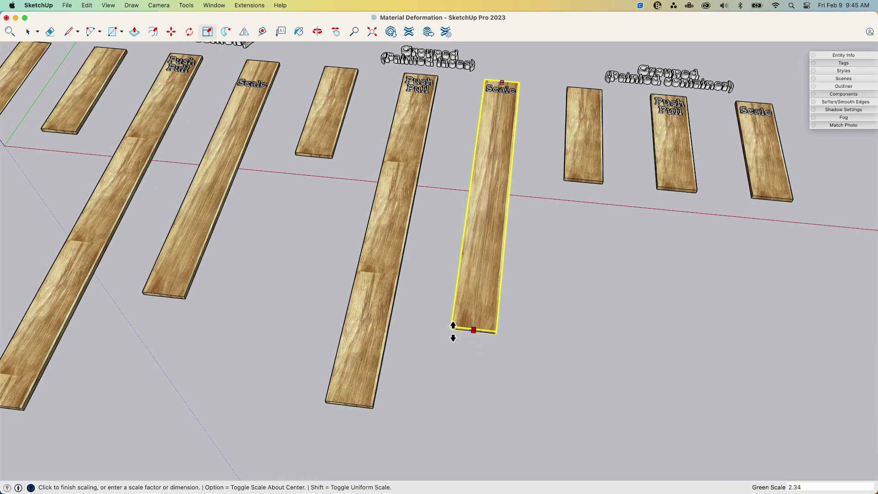
click(455, 343)
Compare the wood grain on the scaled painted-faces group with its push-pulled neighbour, the loose boards and the original boards
scroll(533, 205, up, 3)
scroll(528, 199, down, 3)
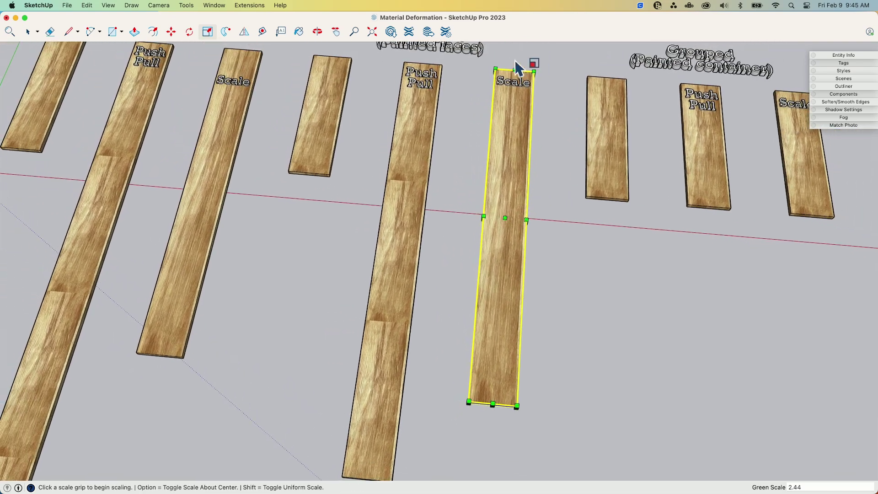
middle_drag(514, 62, 497, 104)
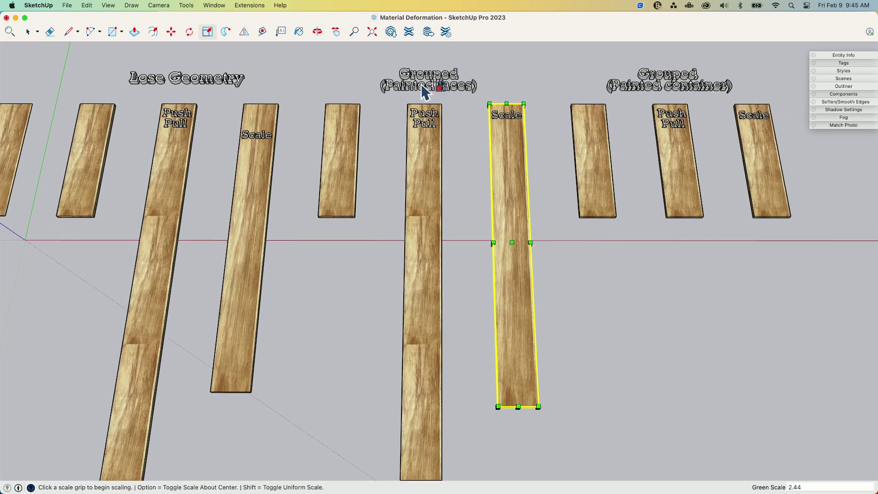
scroll(427, 89, up, 2)
middle_drag(533, 201, 444, 156)
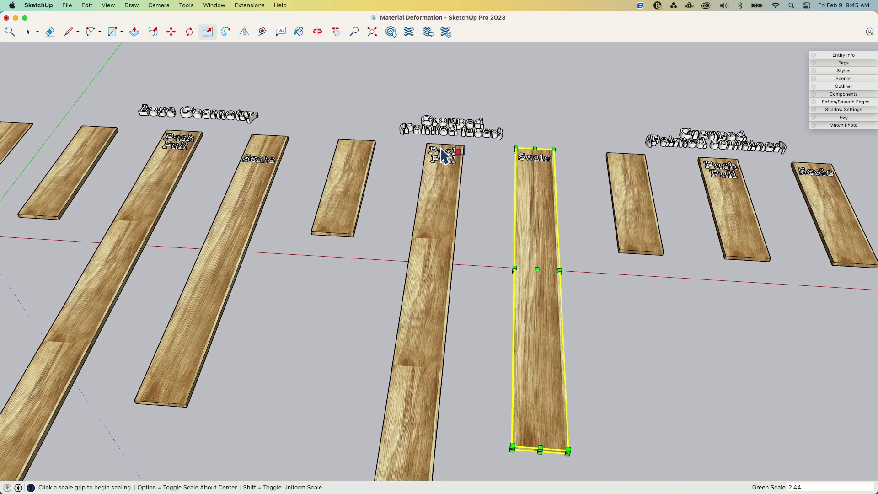
scroll(531, 166, down, 5)
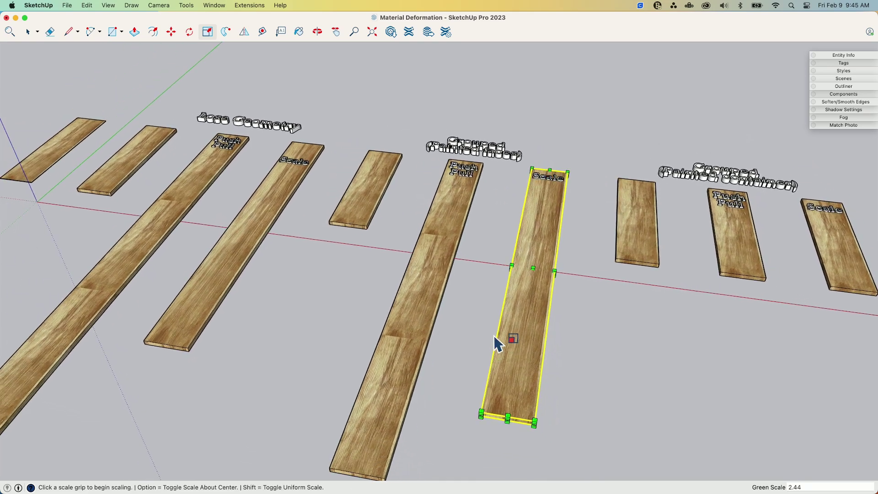
mouse_move(494, 343)
middle_down()
mouse_move(462, 274)
mouse_move(427, 313)
mouse_move(484, 277)
mouse_move(550, 161)
middle_up()
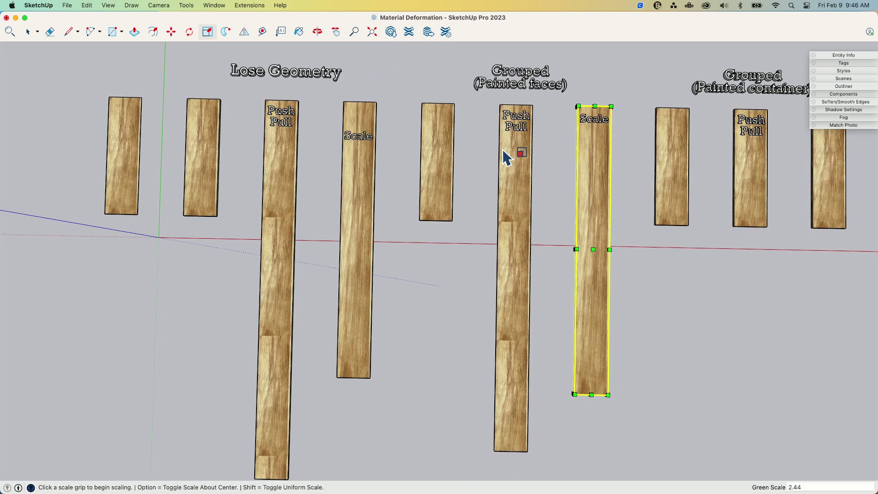
middle_drag(502, 150, 446, 129)
scroll(462, 151, down, 1)
middle_drag(404, 244, 380, 157)
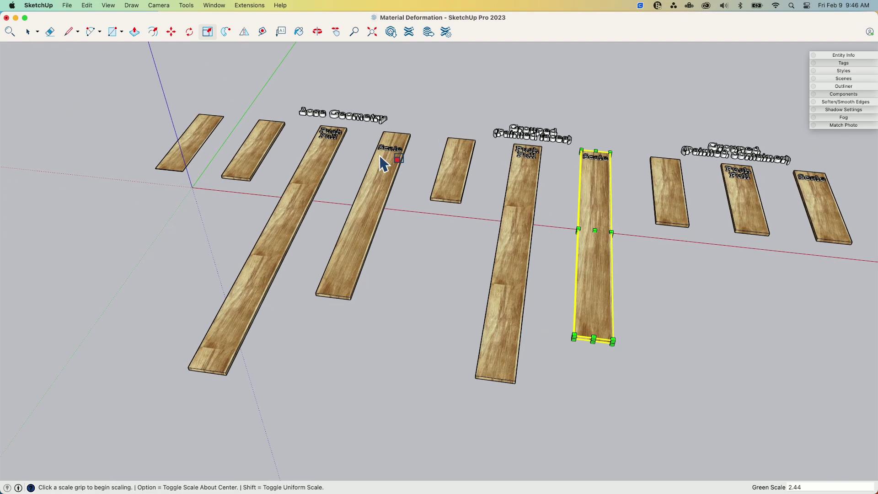
mouse_move(293, 342)
middle_down()
mouse_move(337, 307)
mouse_move(419, 163)
mouse_move(577, 169)
mouse_move(578, 151)
mouse_move(654, 133)
mouse_move(672, 196)
mouse_move(552, 174)
mouse_move(591, 185)
mouse_move(552, 209)
mouse_move(569, 269)
mouse_move(434, 121)
mouse_move(124, 94)
middle_up()
Inspect the painted-faces Scale group's material in Entity Info and look inside the group
key(space)
click(583, 242)
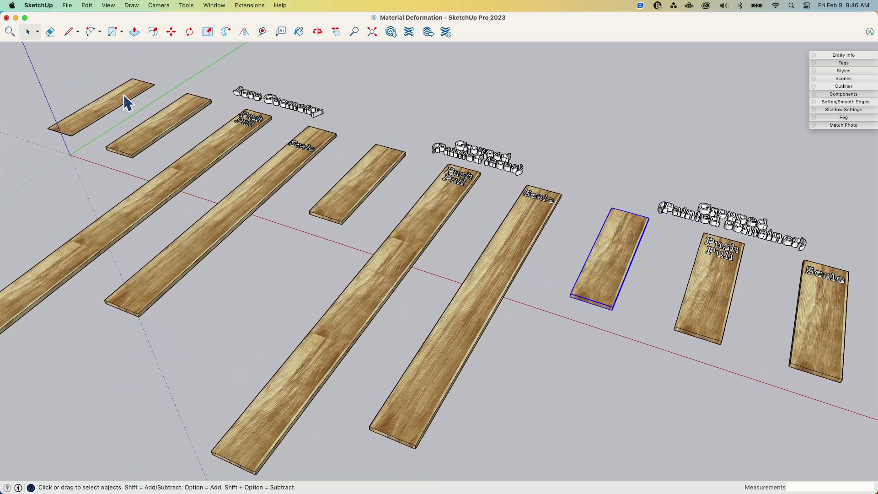
middle_drag(621, 166, 507, 242)
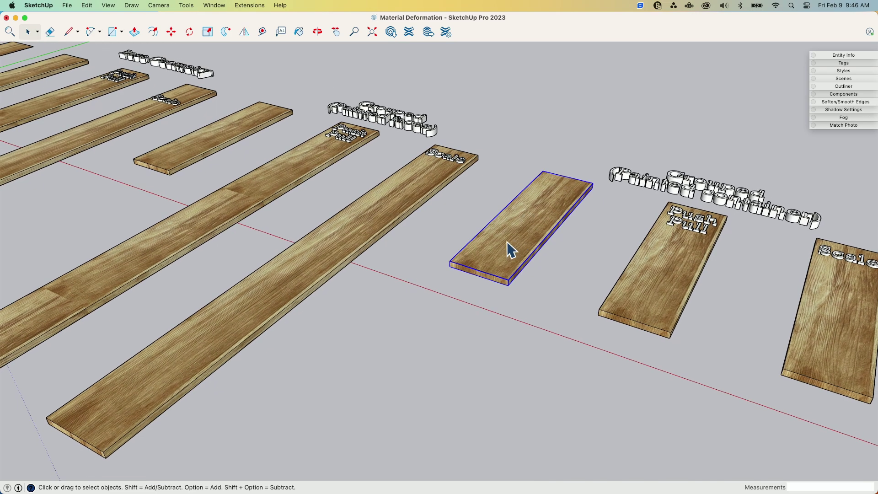
click(836, 55)
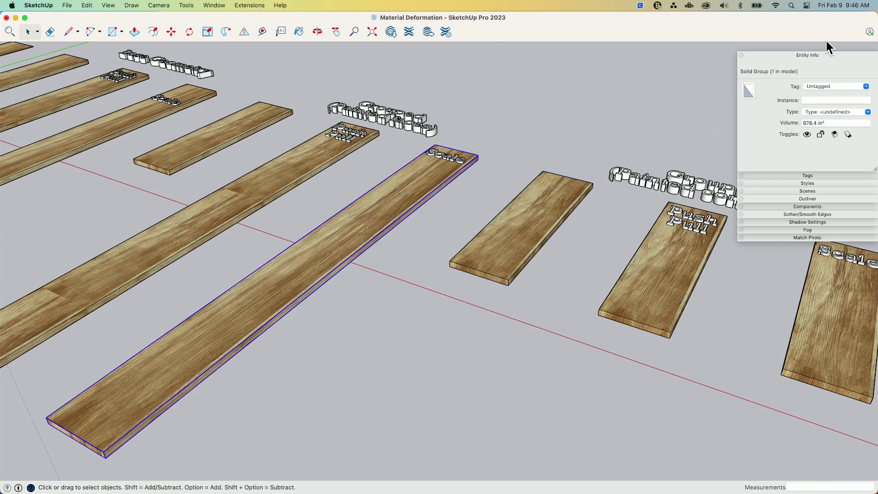
double_click(411, 183)
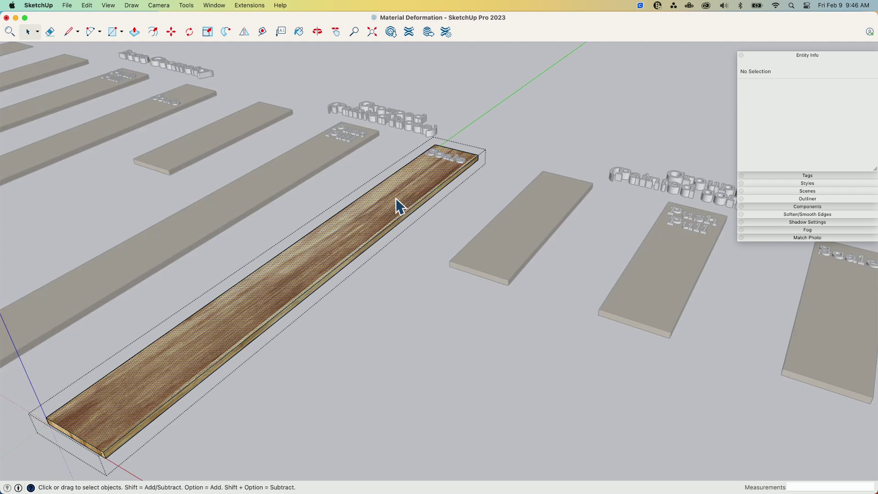
click(670, 109)
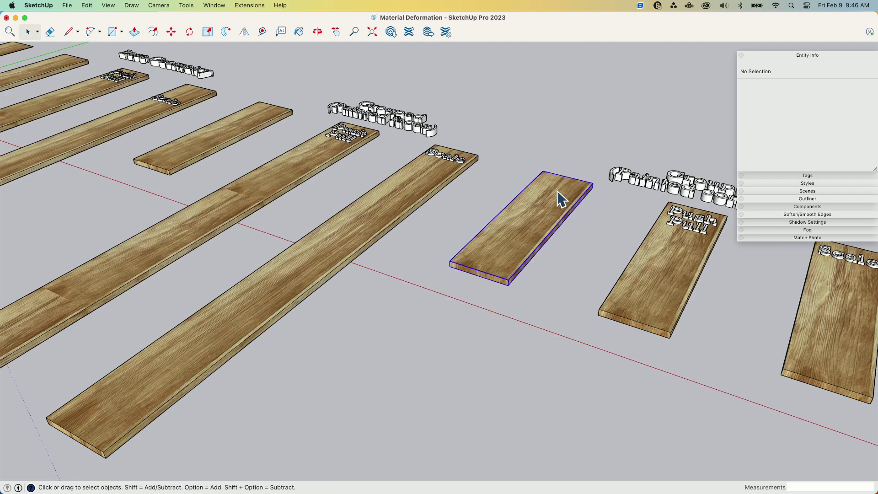
Check in Entity Info which material the unmodified painted-container board carries on its inner top face and on the group itself
double_click(544, 211)
click(540, 215)
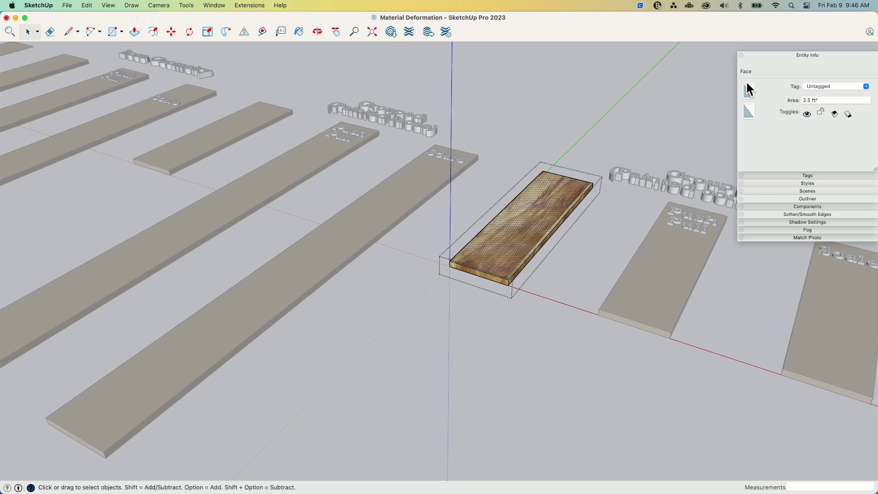
click(717, 94)
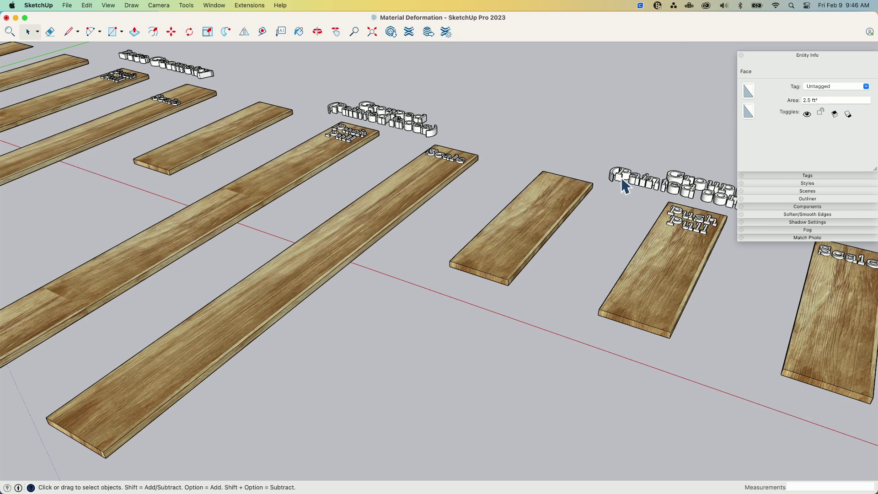
click(535, 181)
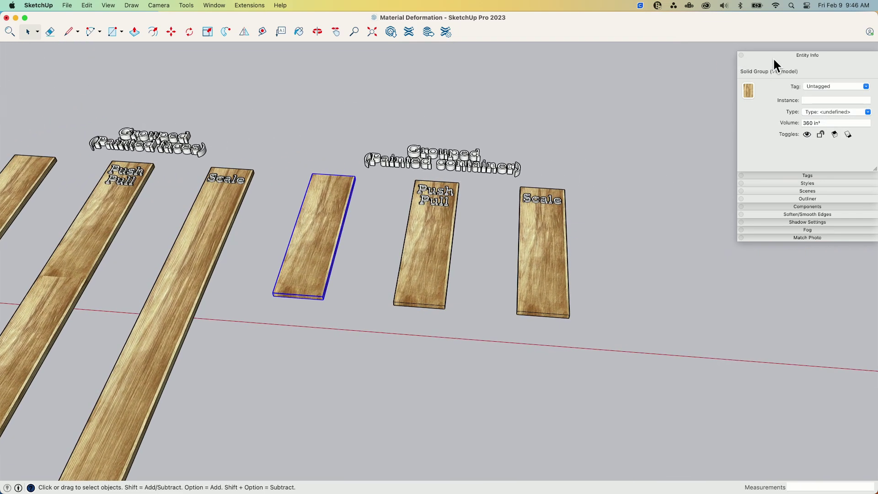
click(773, 57)
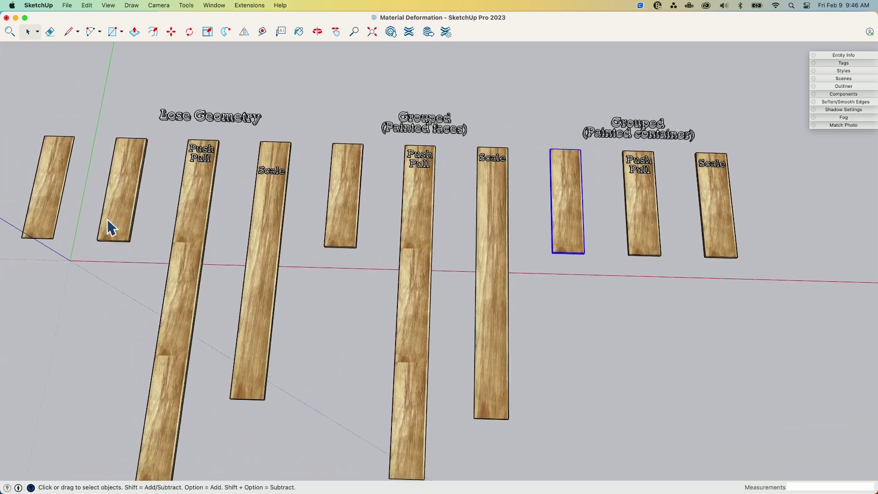
Open the painted-container Push Pull group, extend its front end face about 6' 2 3/16" with Push/Pull, and close the group
middle_drag(111, 227, 572, 249)
double_click(572, 249)
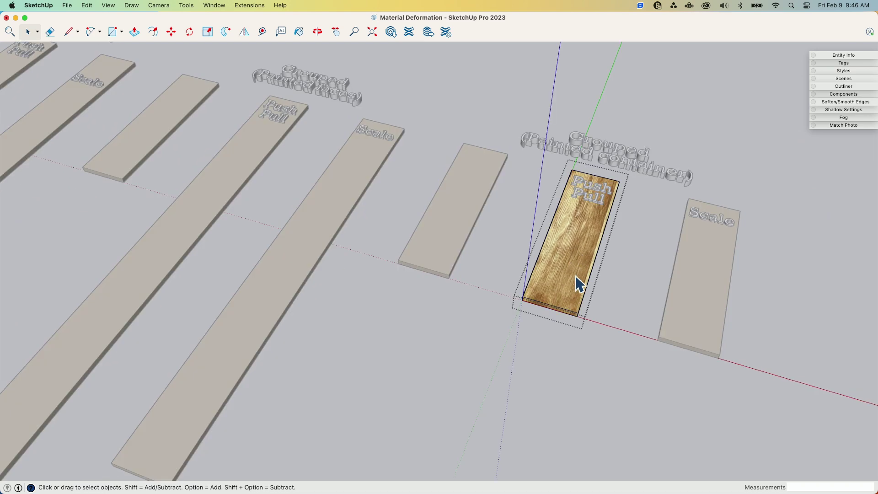
key(p)
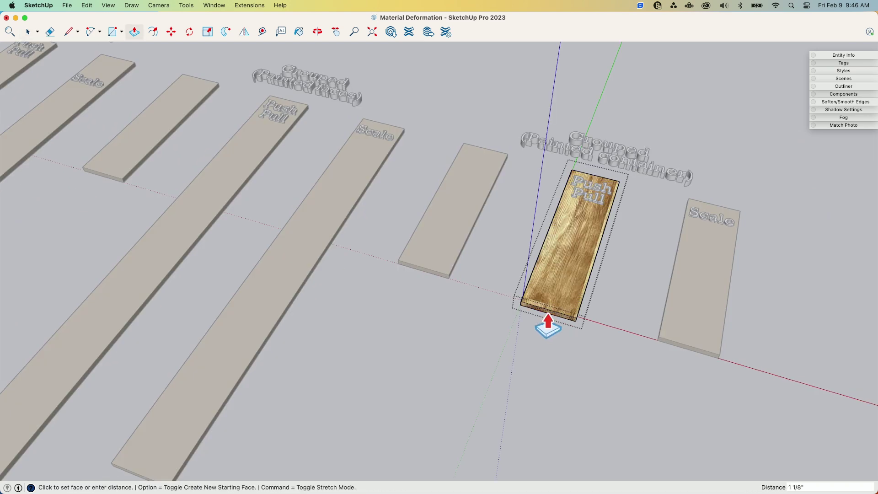
scroll(507, 334, down, 3)
click(373, 405)
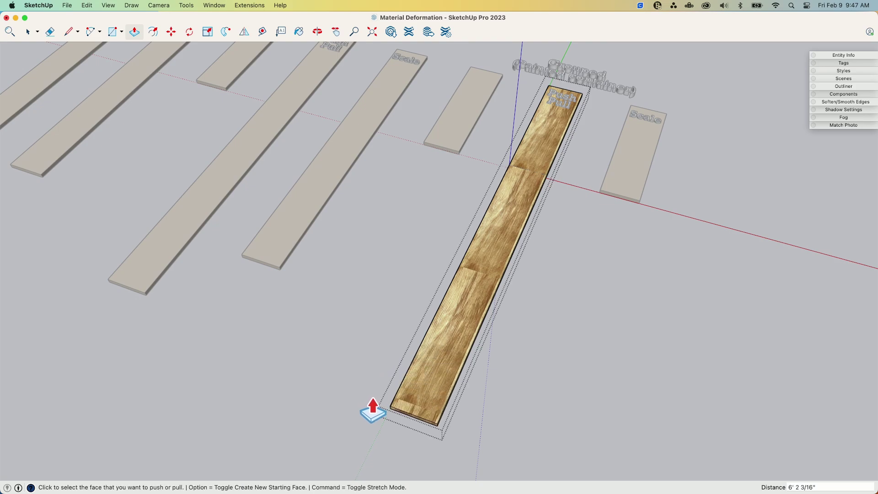
key(space)
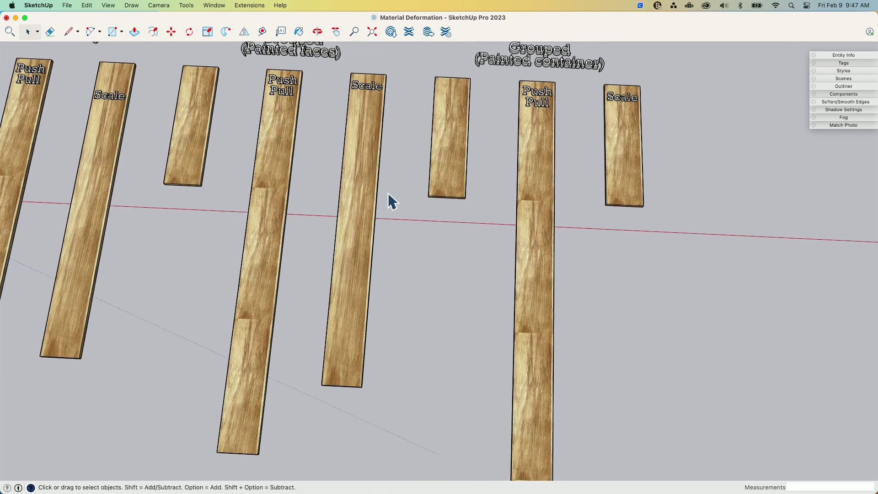
Try scaling the whole painted-container Scale group lengthwise along the green axis by about 2.44, and undo the scaling
middle_drag(387, 193, 318, 231)
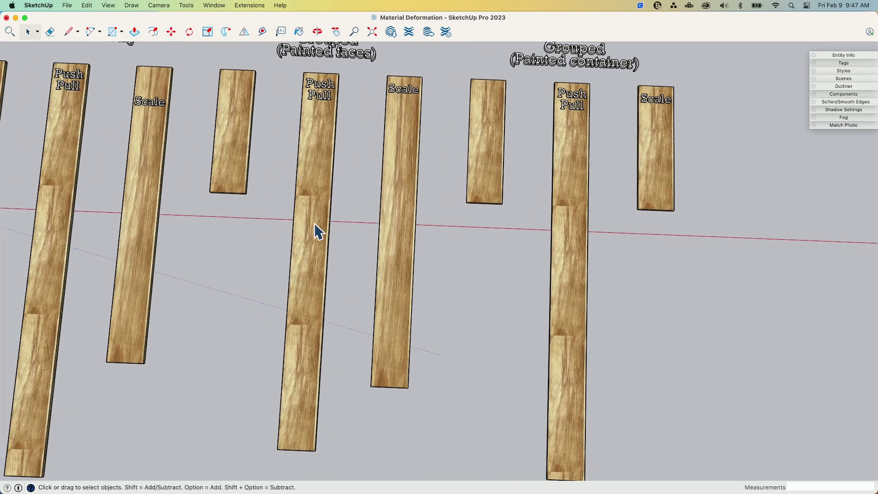
scroll(315, 224, down, 2)
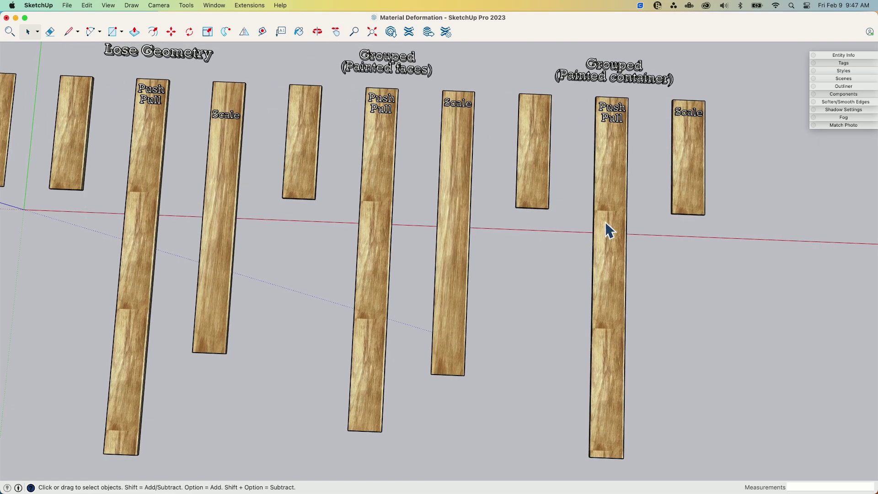
middle_drag(217, 214, 301, 226)
middle_drag(561, 201, 584, 207)
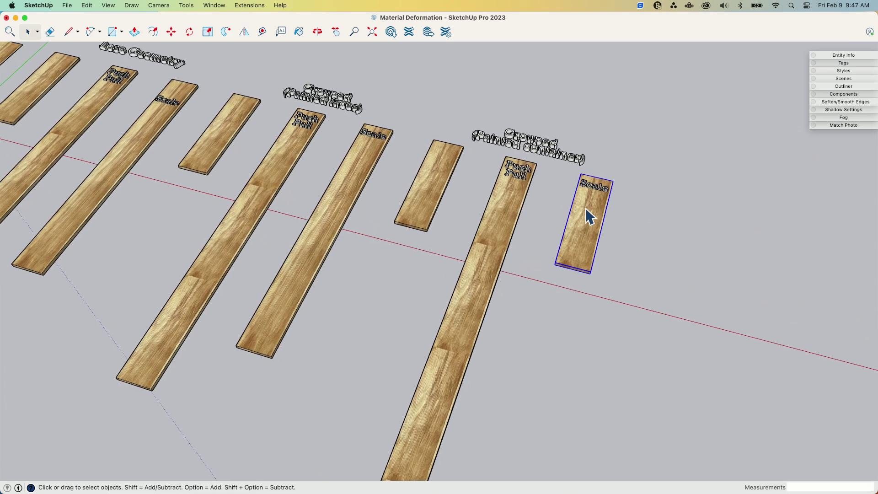
scroll(565, 259, up, 5)
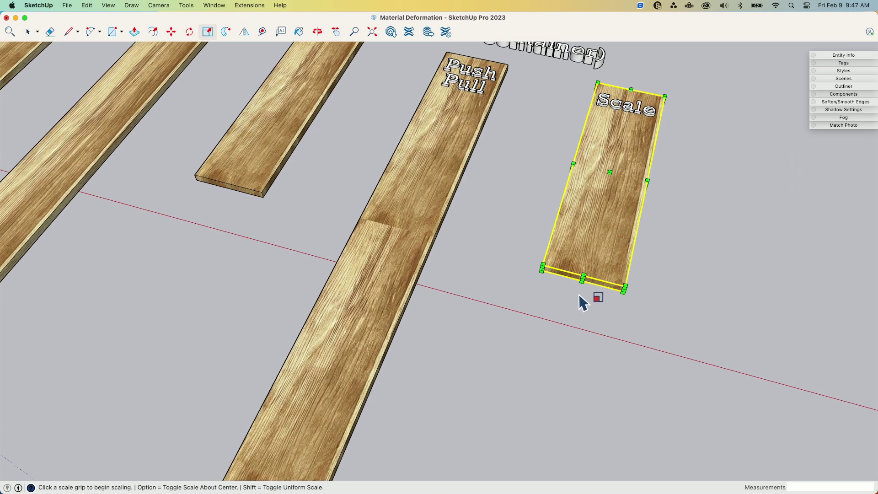
click(583, 277)
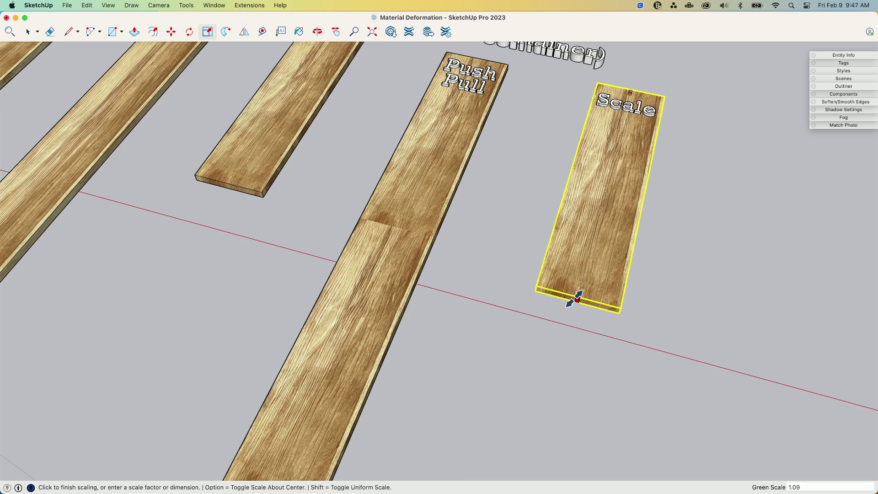
scroll(573, 298, down, 5)
scroll(526, 344, down, 1)
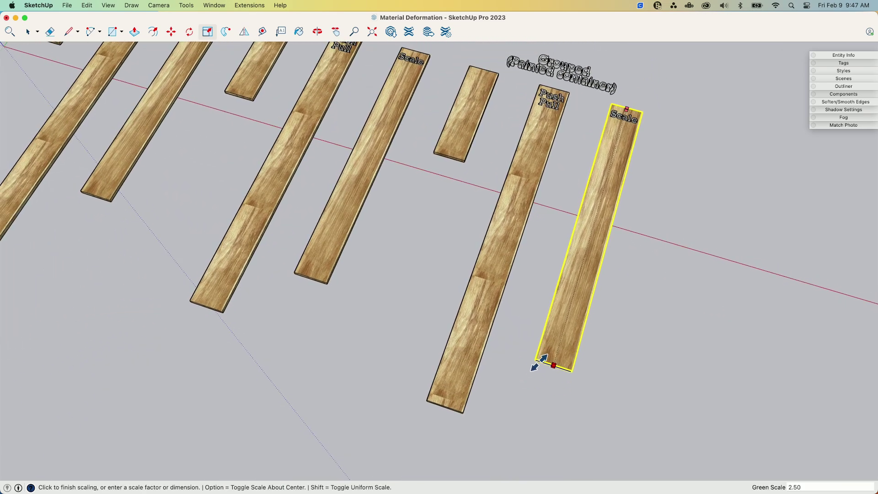
click(539, 353)
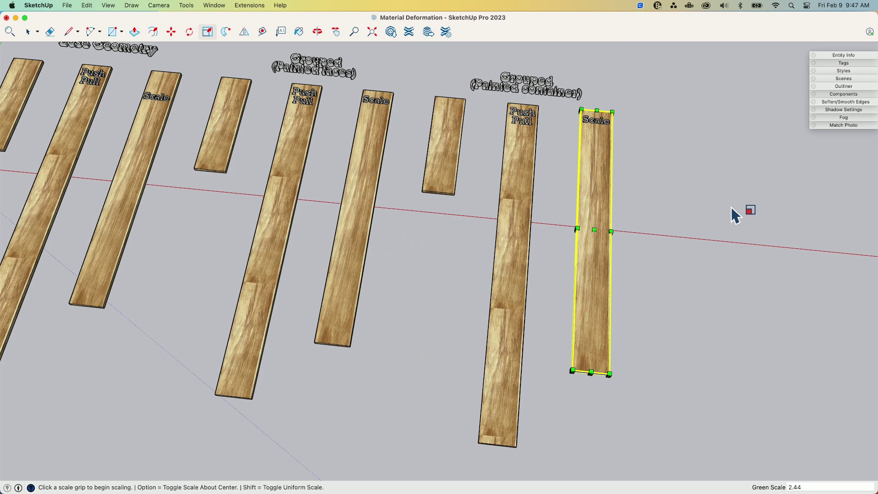
key(space)
key(super+z)
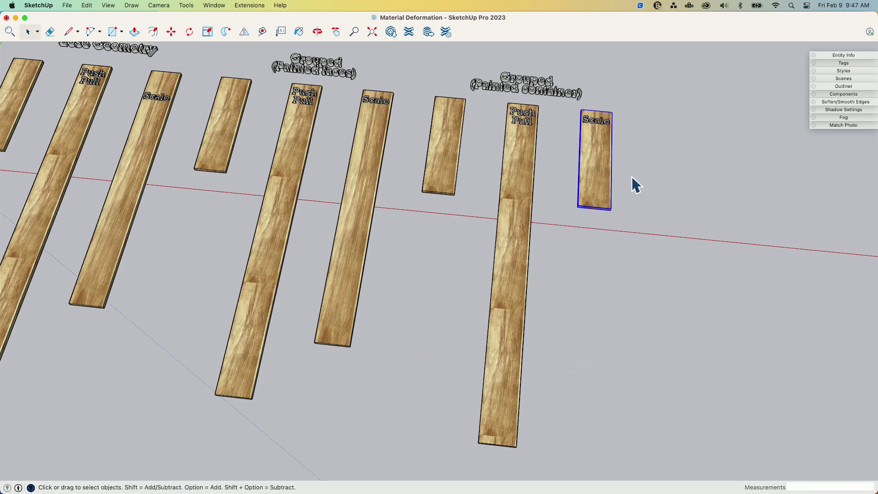
Open the painted-container Scale group, scale its inner geometry lengthwise along the green axis by about 2.84, and close the group
double_click(598, 179)
middle_drag(599, 179, 578, 142)
drag(578, 140, 739, 367)
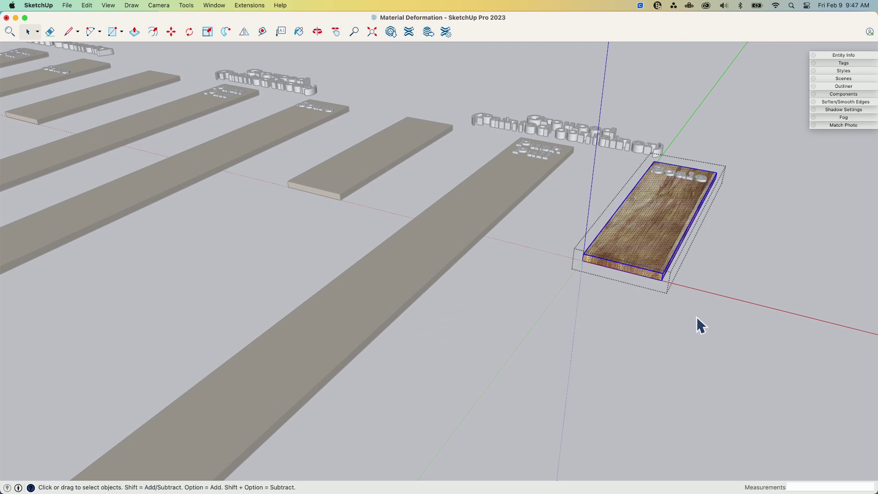
click(622, 267)
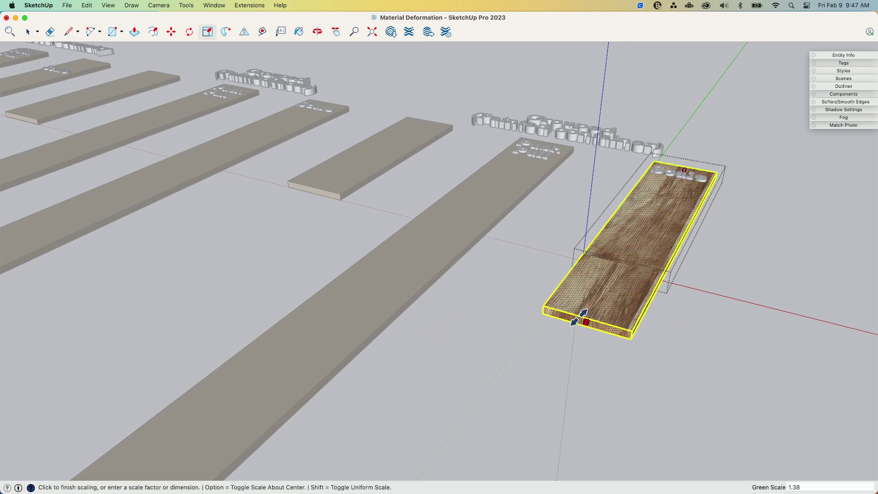
middle_drag(571, 315, 567, 330)
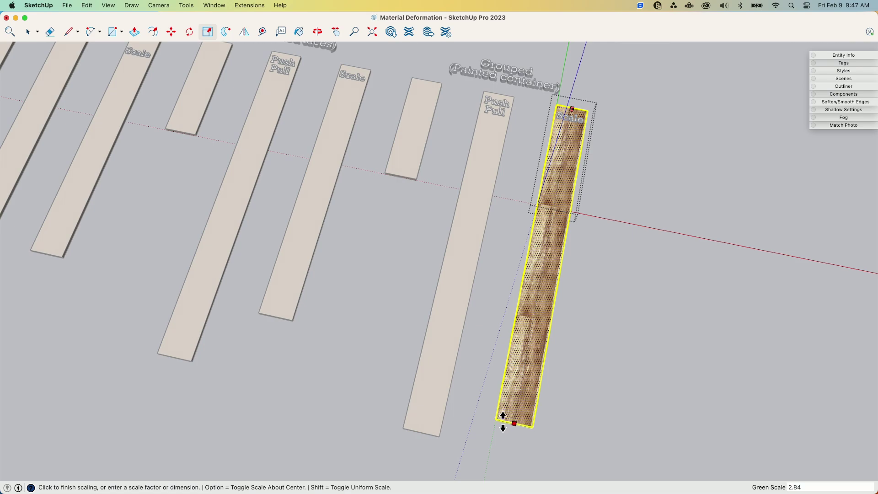
click(503, 421)
key(space)
middle_drag(669, 270, 590, 220)
click(654, 214)
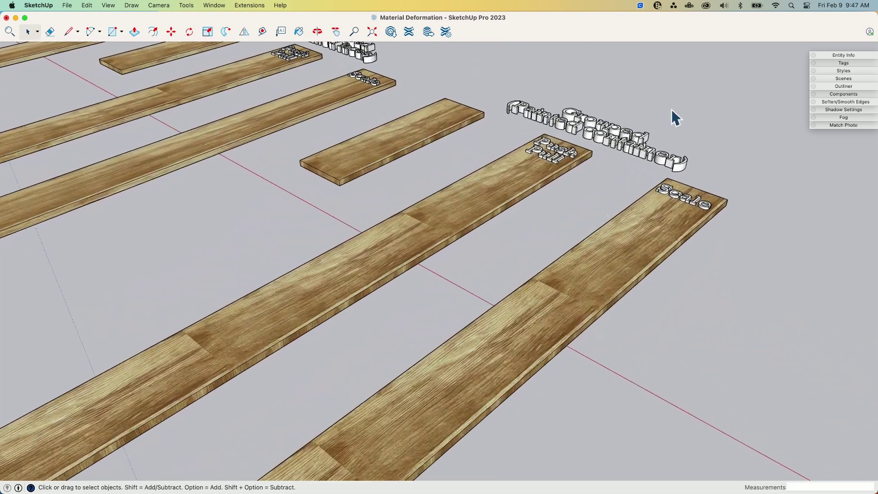
Compare the wood texture on the painted-container Push Pull and Scale boards with the other sets, highlighting the painted-container set
scroll(502, 185, down, 1)
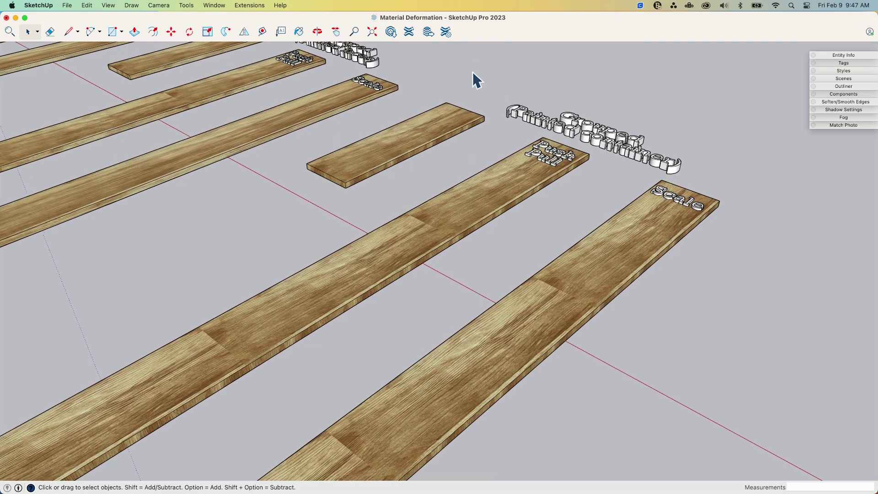
scroll(616, 204, down, 2)
middle_drag(618, 239, 607, 206)
middle_drag(569, 238, 536, 221)
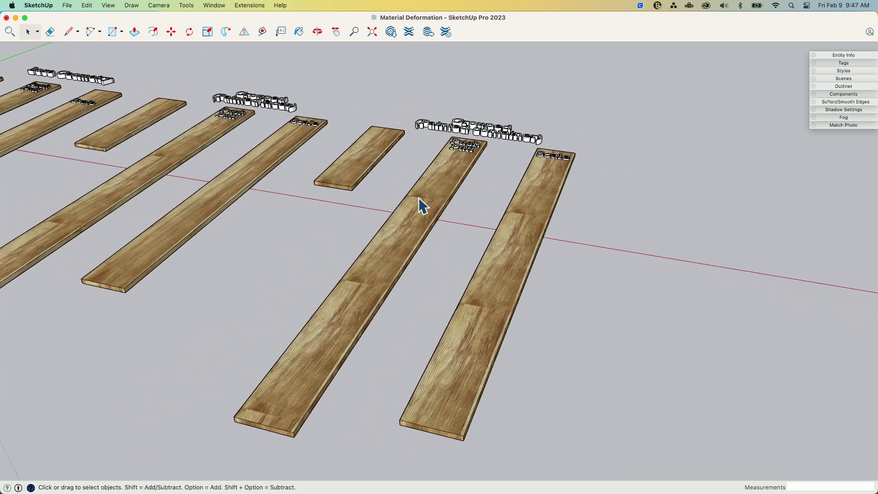
middle_drag(420, 201, 622, 236)
scroll(623, 236, left, 5)
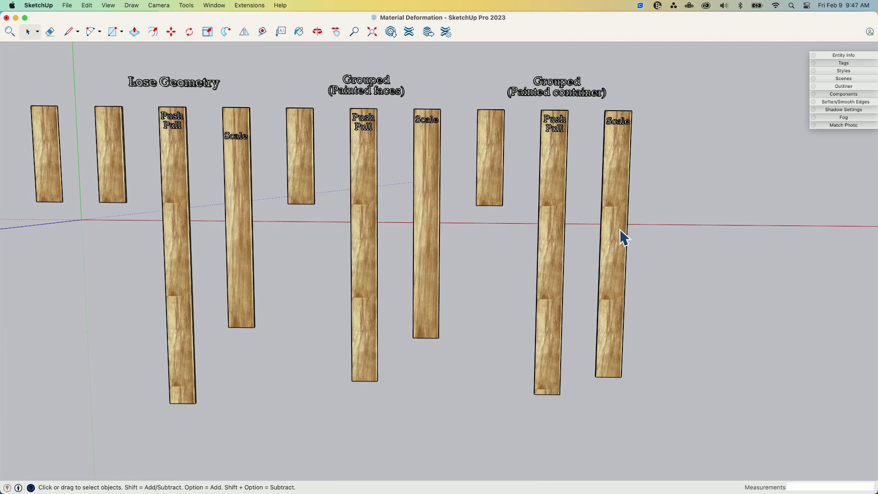
scroll(622, 237, left, 4)
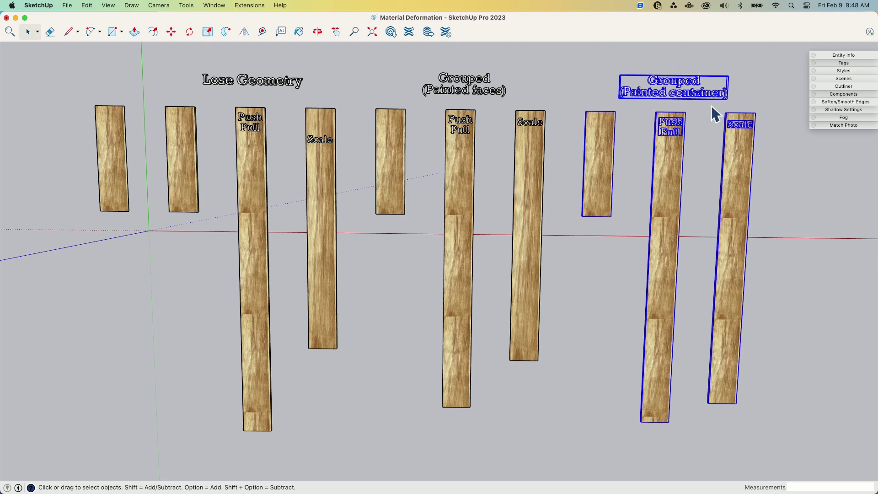
click(754, 81)
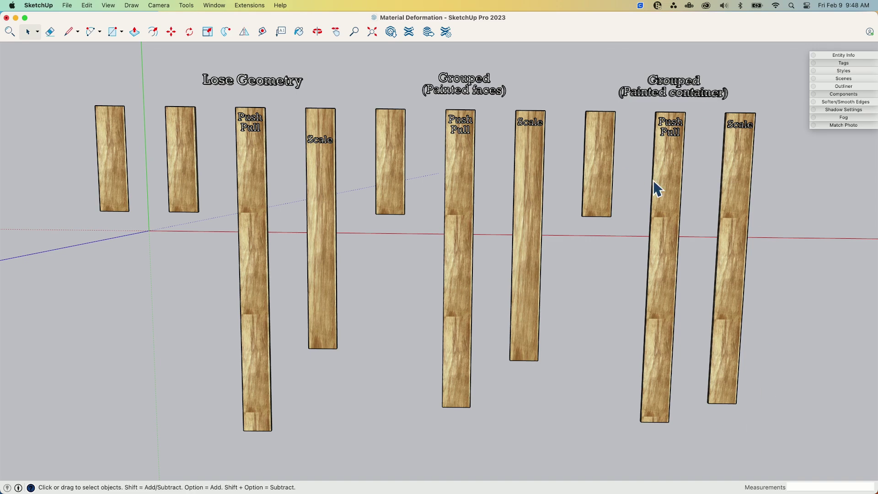
Examine the textures of the loose geometry and painted-faces sets together by highlighting both, and clear the selection
scroll(594, 132, up, 6)
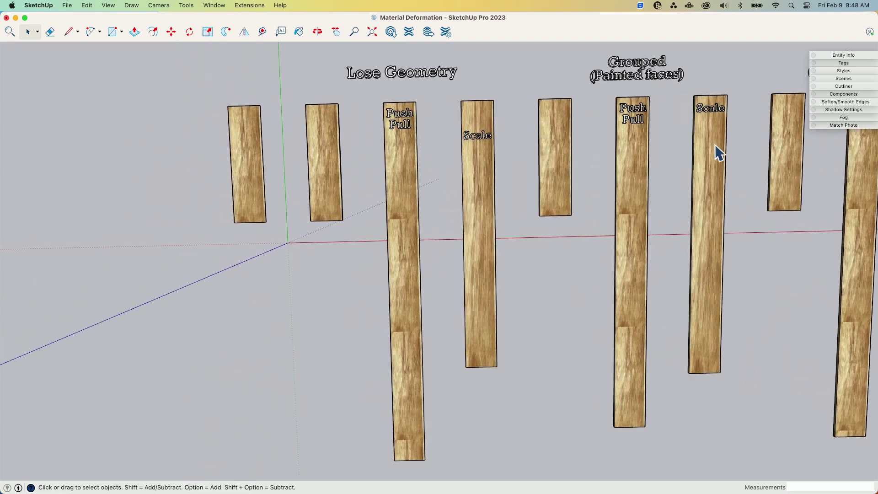
scroll(720, 155, down, 5)
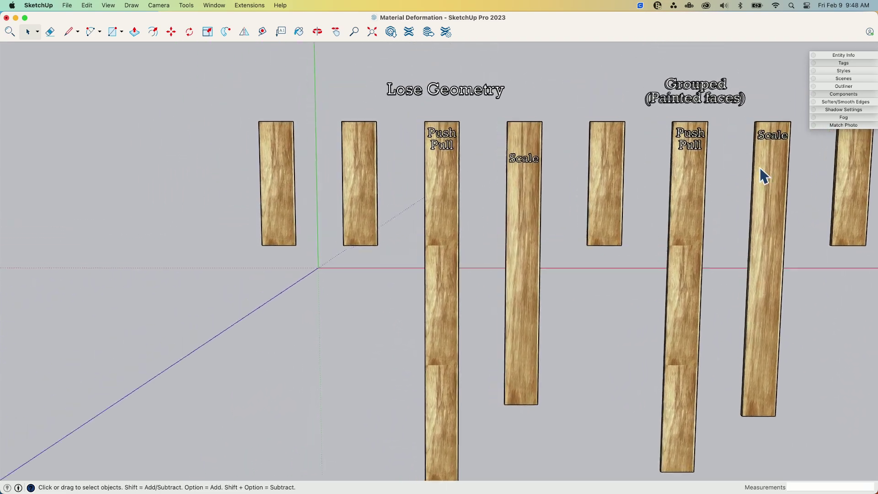
scroll(754, 137, down, 5)
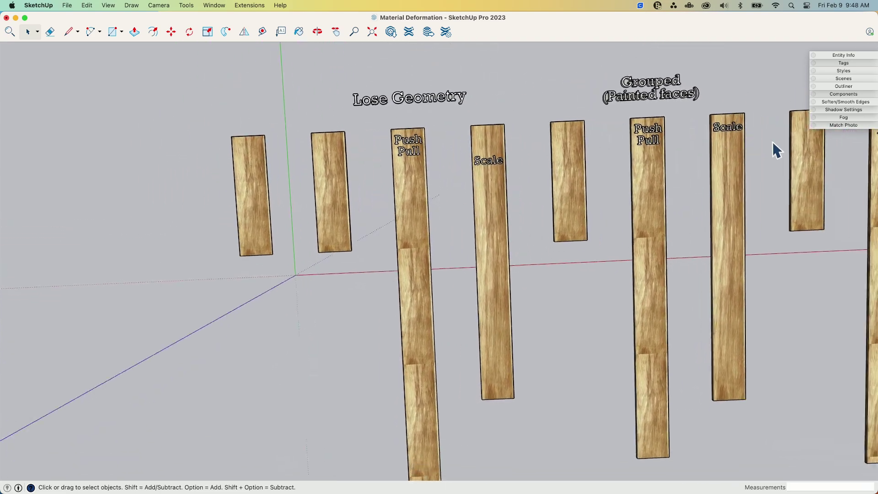
mouse_move(654, 157)
middle_down()
mouse_move(512, 114)
mouse_move(355, 106)
mouse_move(287, 135)
middle_up()
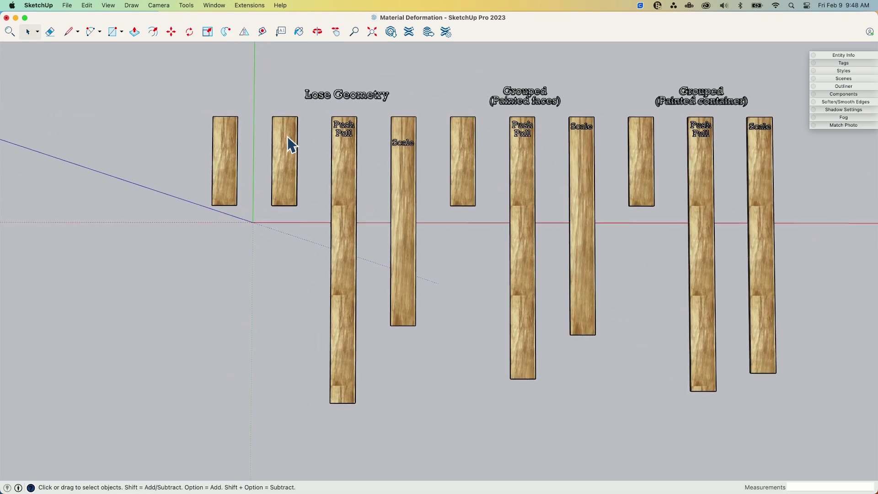
drag(187, 57, 617, 446)
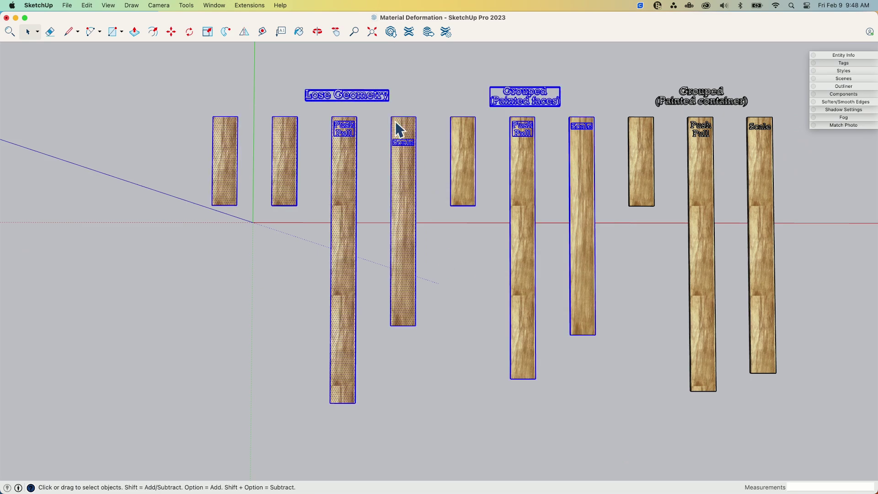
middle_drag(396, 125, 413, 197)
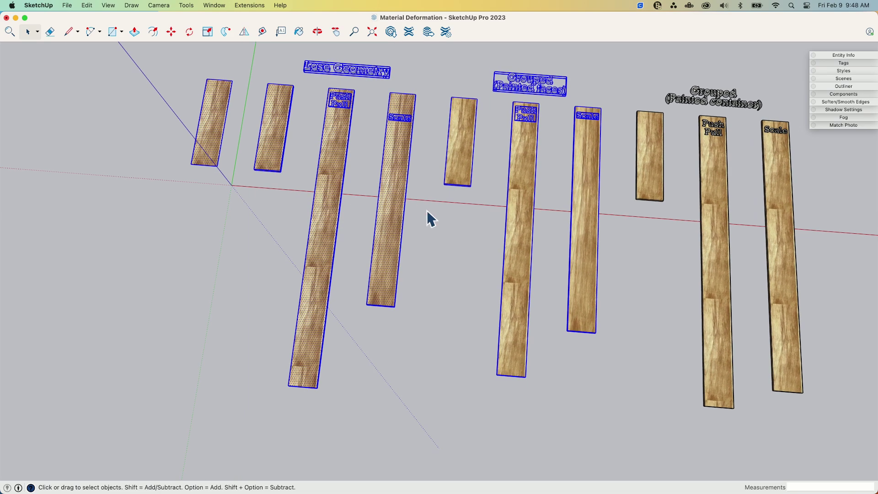
click(426, 210)
Highlight only the painted-faces set and compare its textures with the loose geometry and painted-container boards
middle_drag(437, 232, 427, 71)
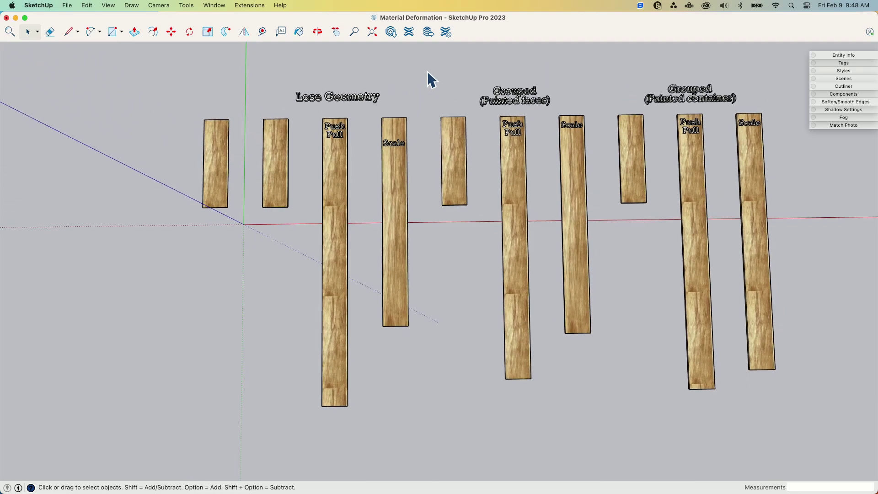
drag(424, 56, 613, 410)
middle_drag(592, 352, 129, 115)
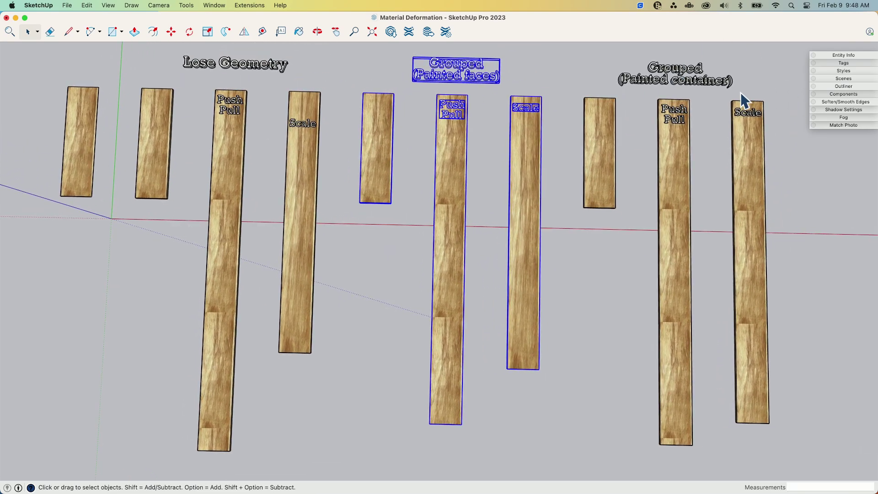
middle_drag(730, 130, 515, 45)
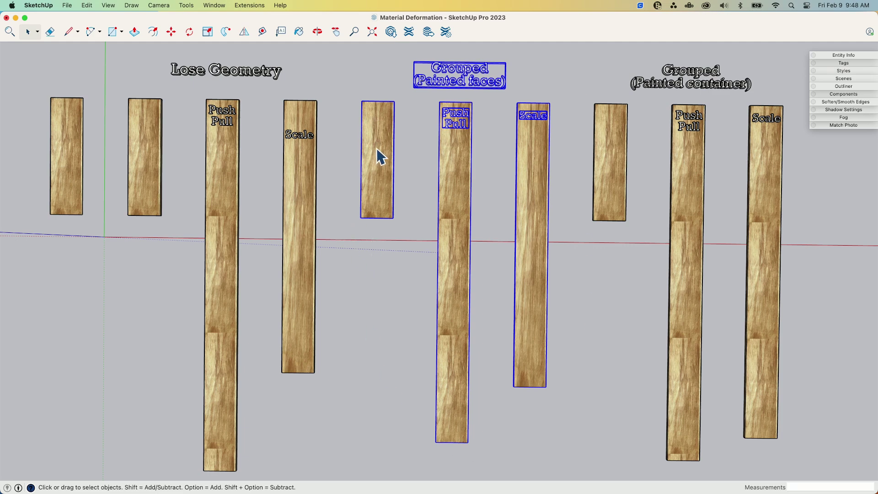
middle_drag(551, 179, 473, 134)
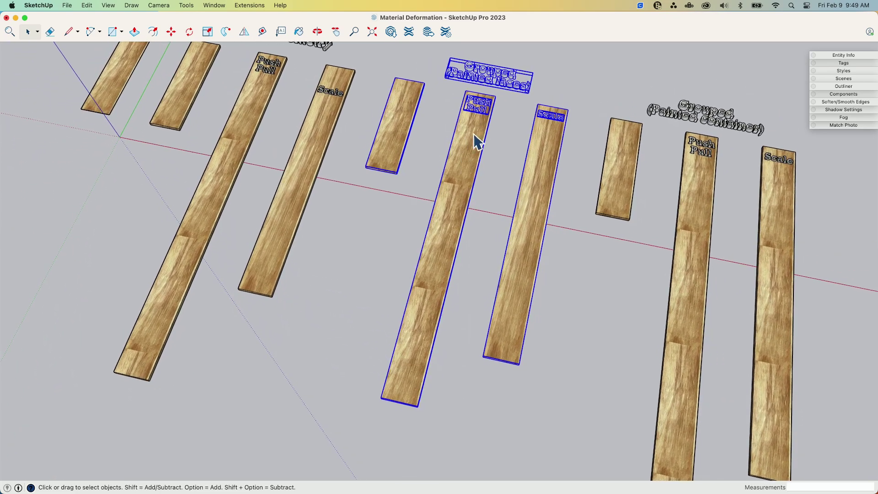
middle_drag(421, 331, 550, 155)
middle_drag(541, 189, 355, 91)
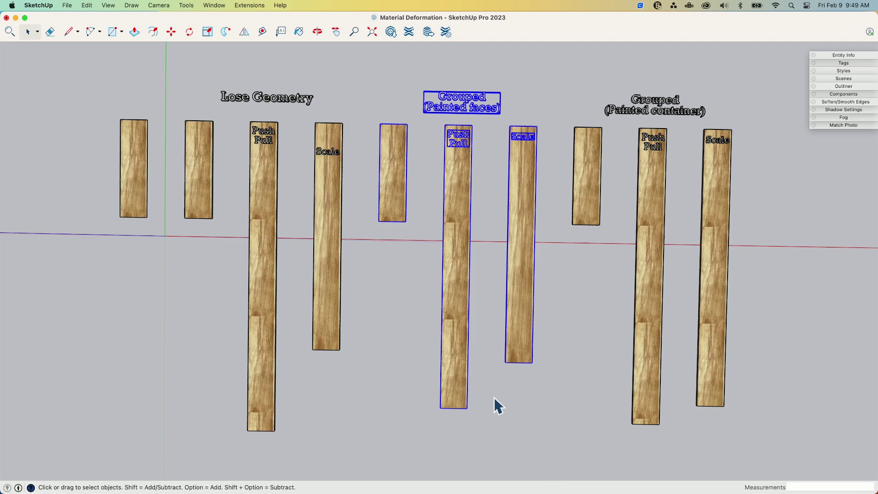